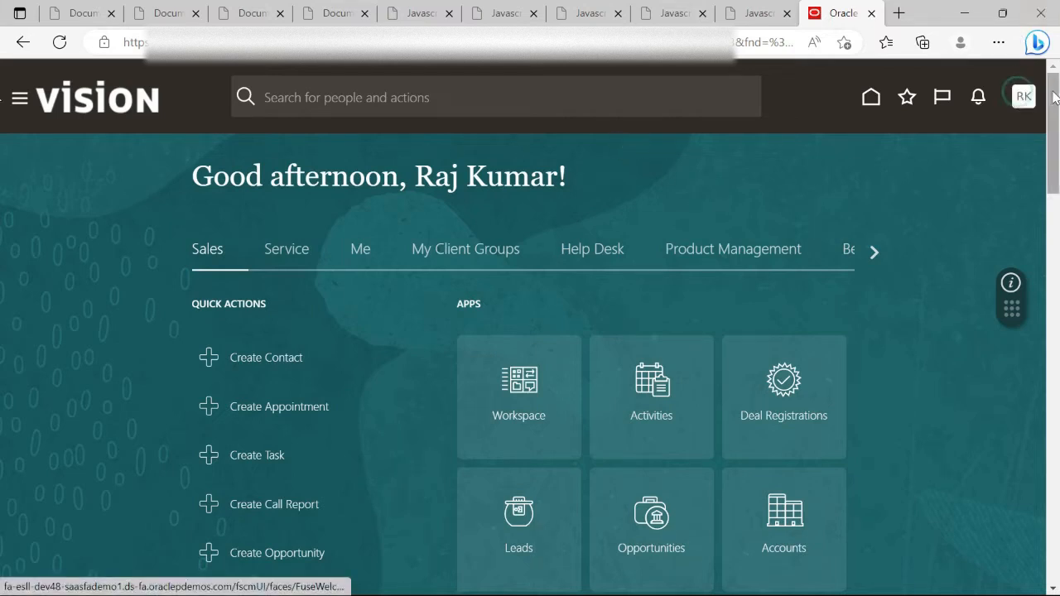
From the user menu, go to Setup and Maintenance and open the task Search page
{"action": "left_click", "coordinate": [1024, 96]}
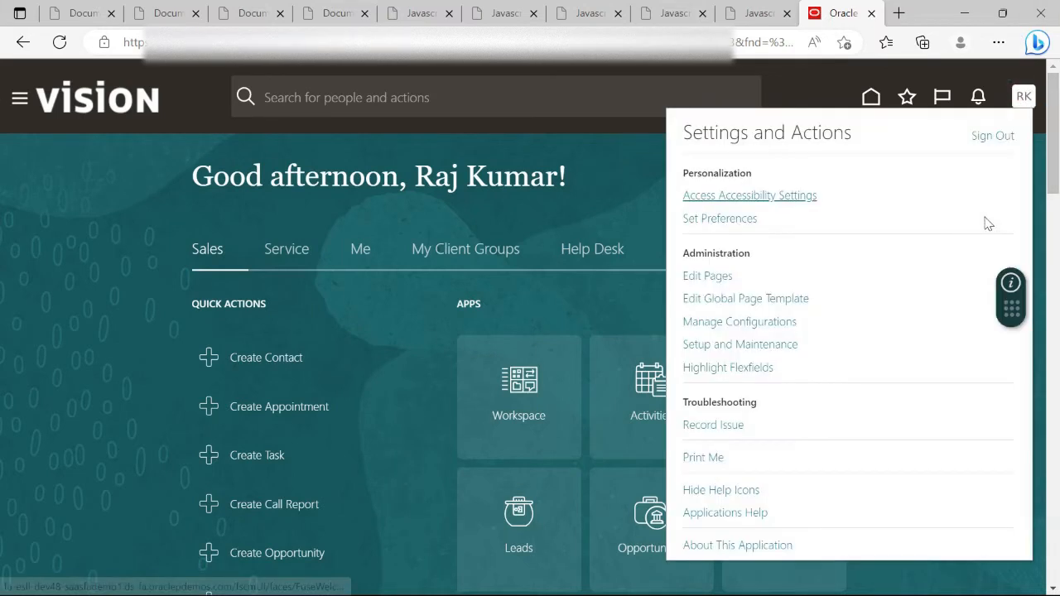
{"action": "left_click", "coordinate": [759, 354]}
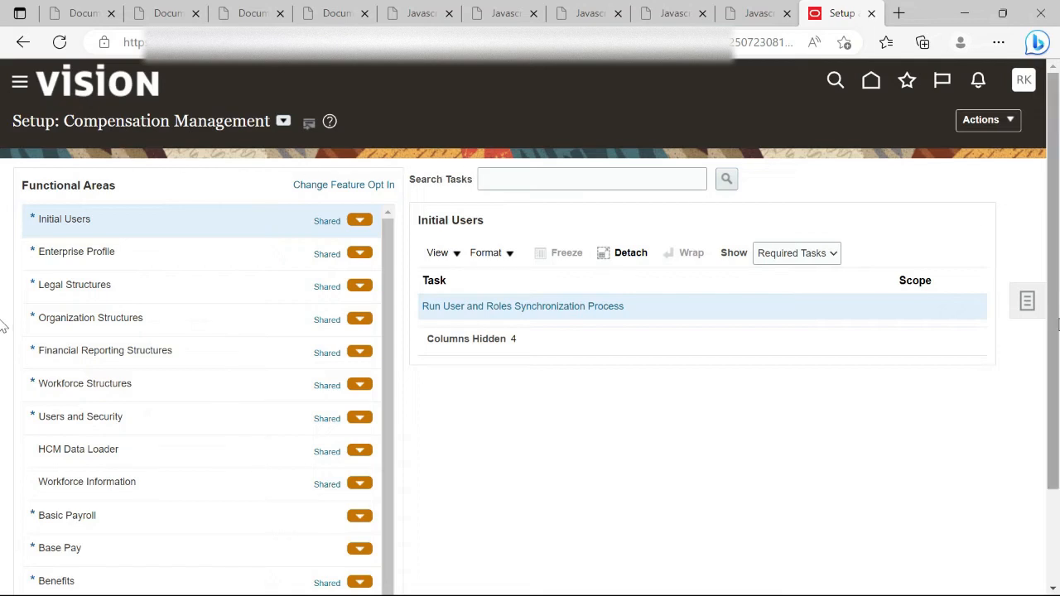
{"action": "left_click", "coordinate": [1033, 302]}
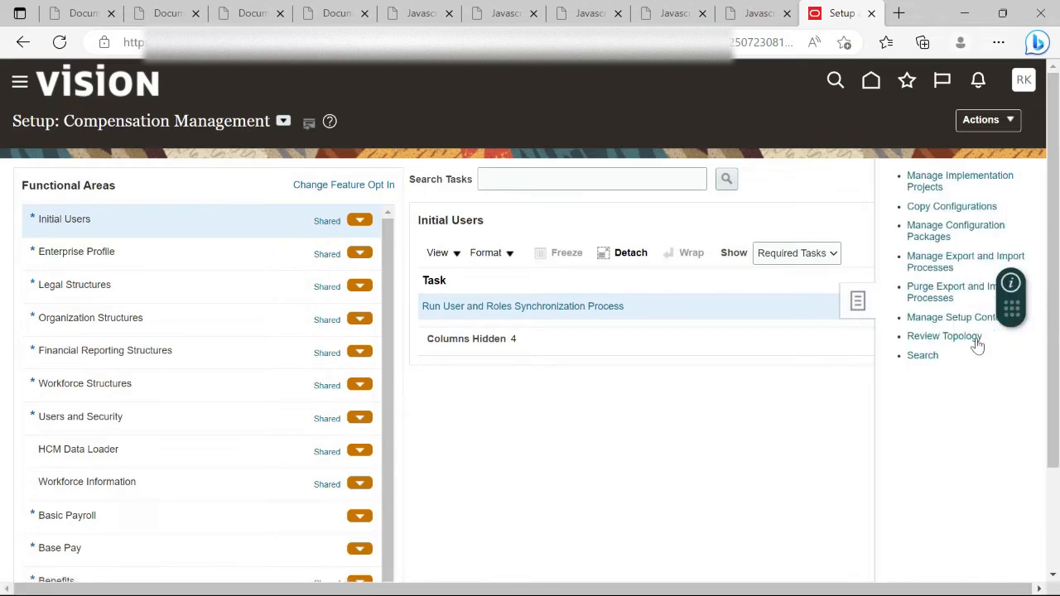
{"action": "left_click", "coordinate": [922, 356]}
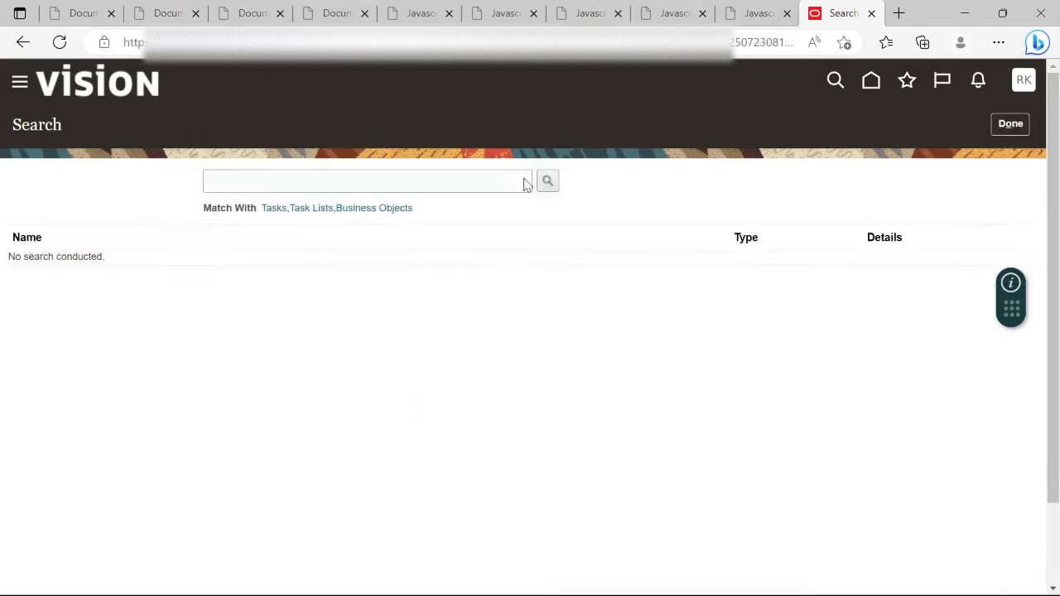
Search setup tasks for 'Manage user' and open the Manage Users task
{"action": "left_click", "coordinate": [291, 179]}
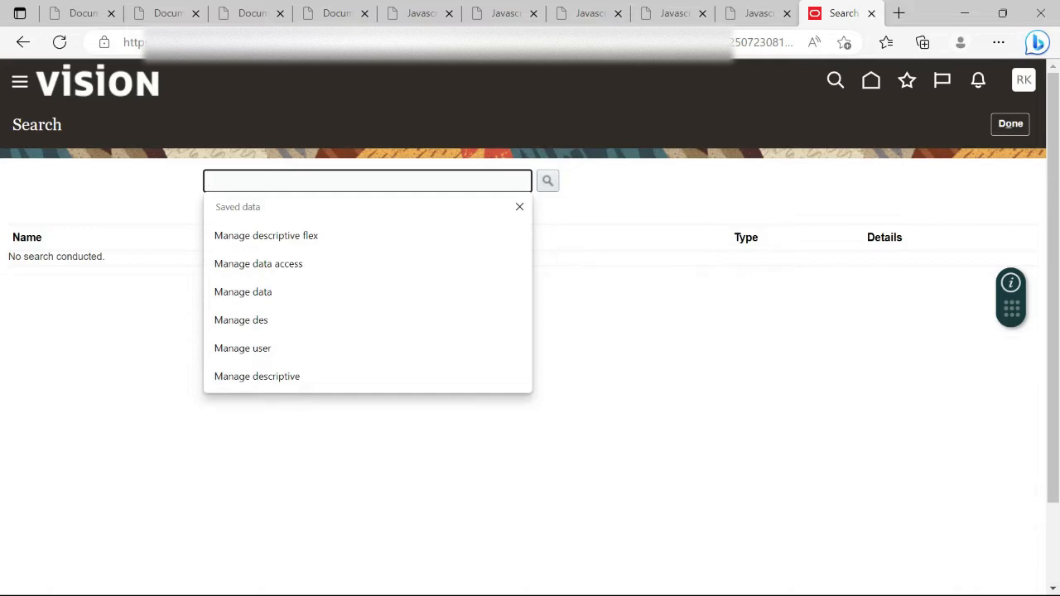
{"action": "type", "text": "Maan"}
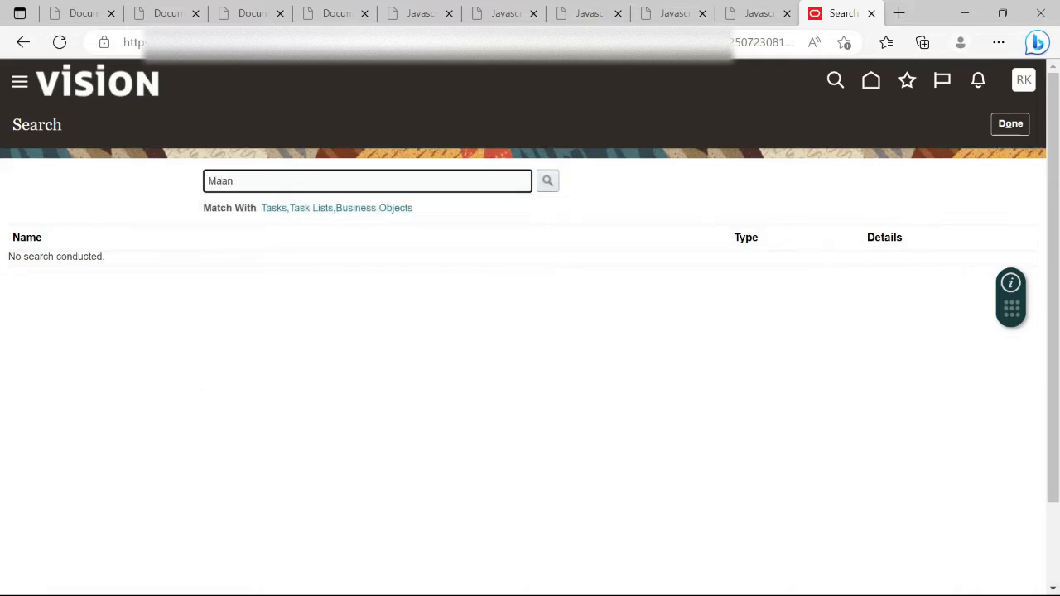
{"action": "type", "text": "ge"}
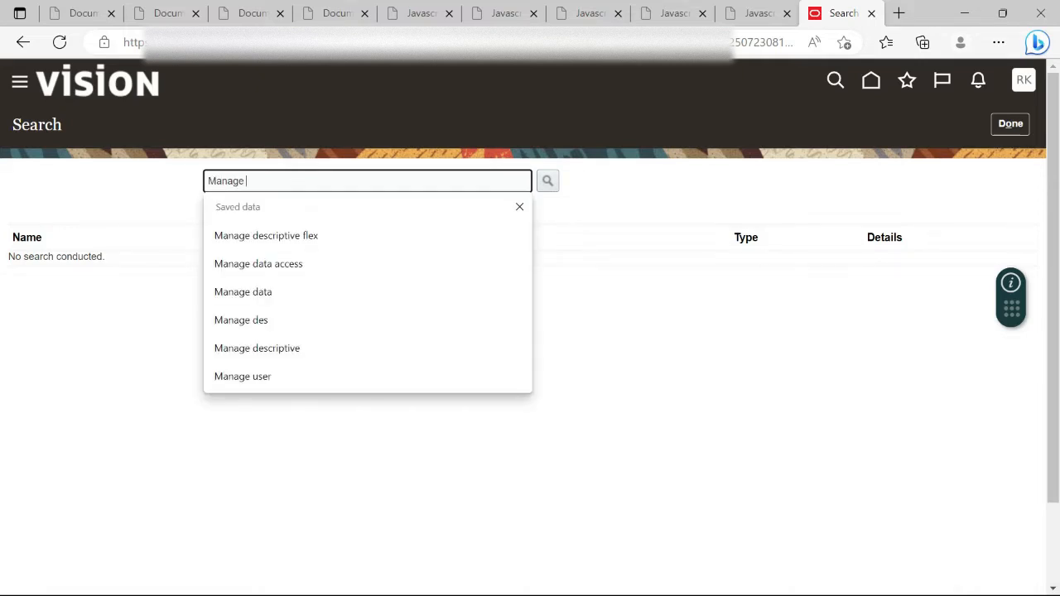
{"action": "type", "text": "nage user"}
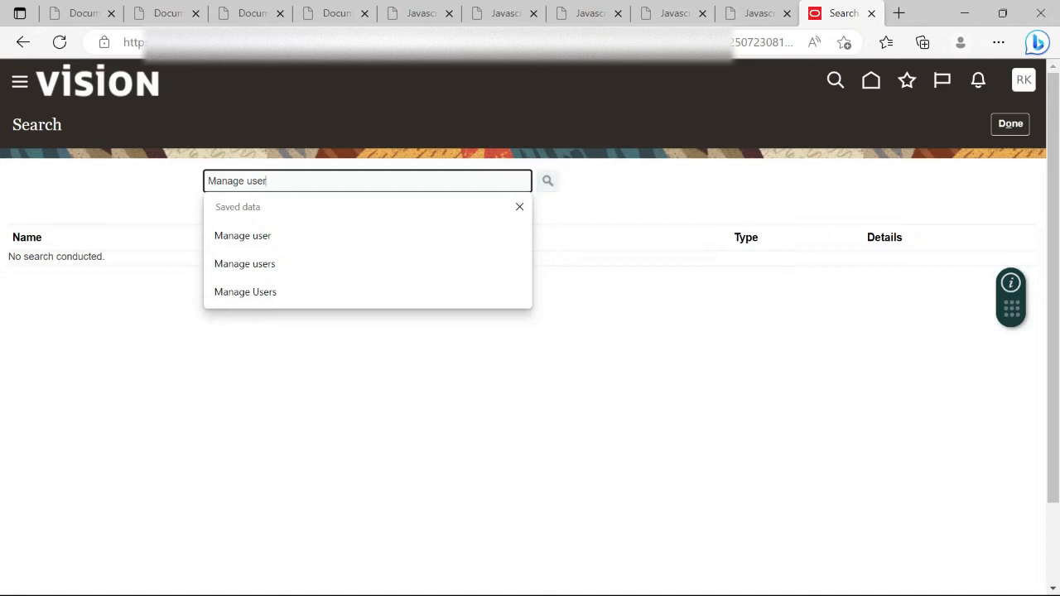
{"action": "left_click", "coordinate": [548, 181]}
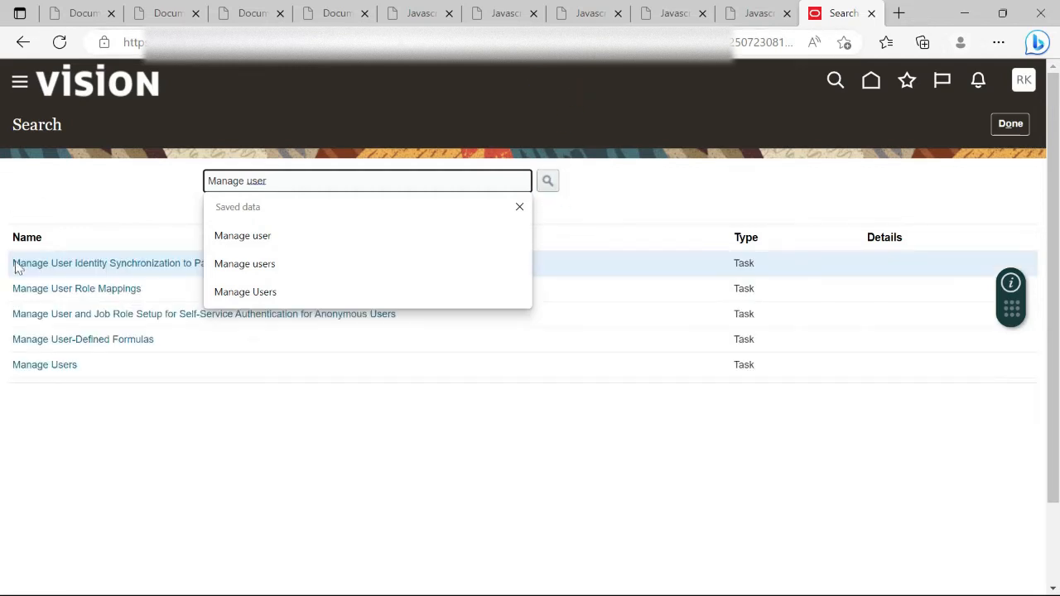
{"action": "left_click", "coordinate": [47, 367]}
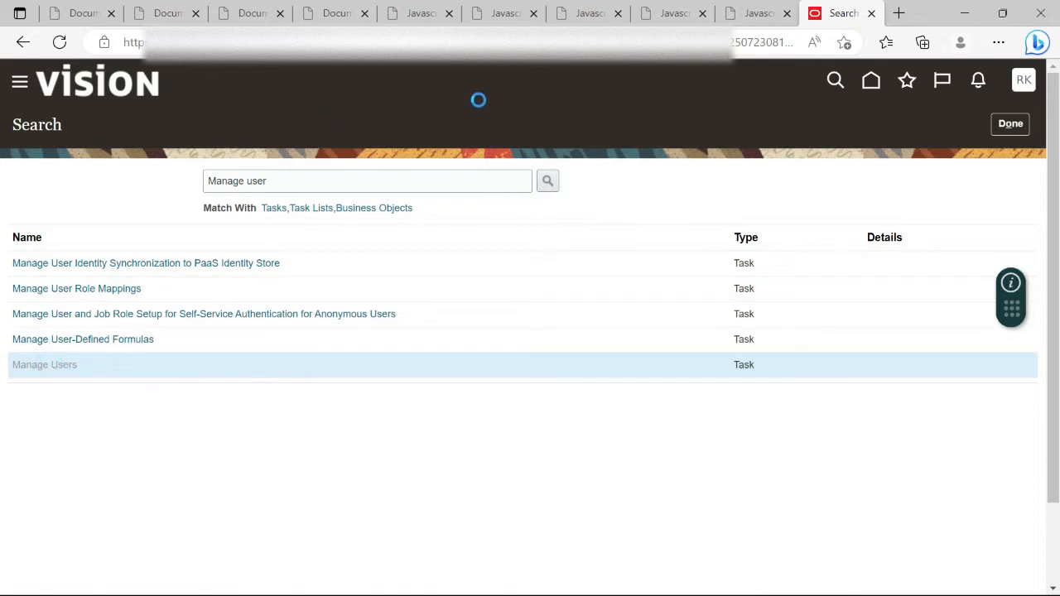
Duplicate the Manage Users browser tab and return to the original tab
{"action": "right_click", "coordinate": [829, 20]}
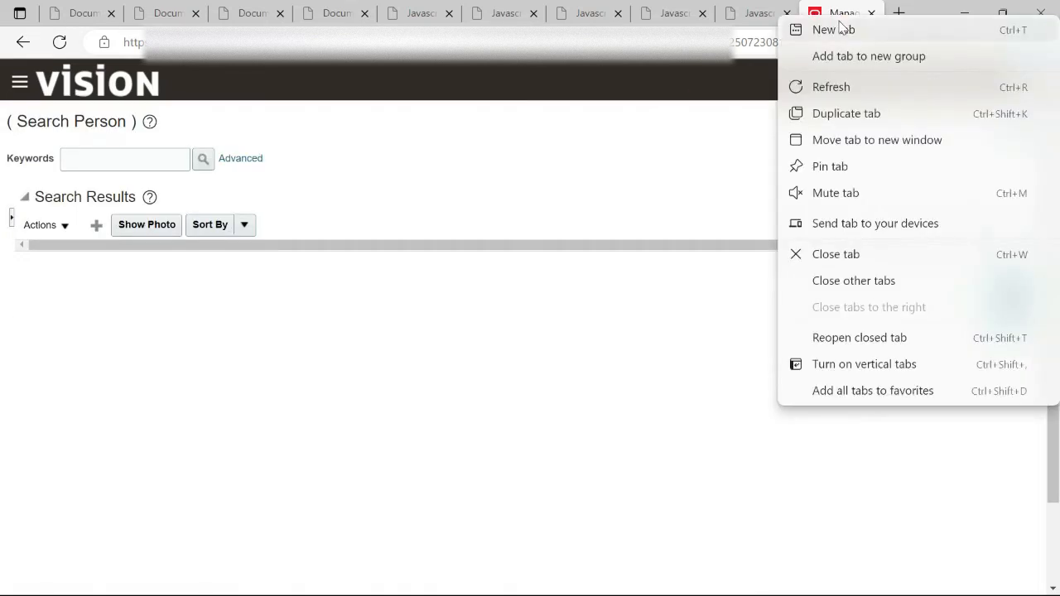
{"action": "left_click", "coordinate": [887, 108]}
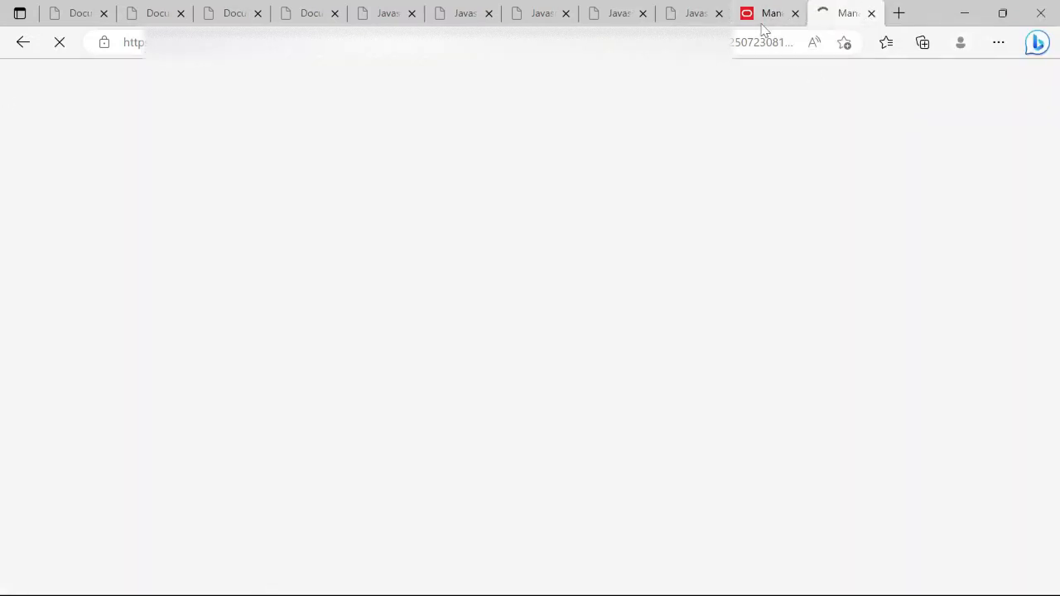
{"action": "left_click", "coordinate": [763, 18]}
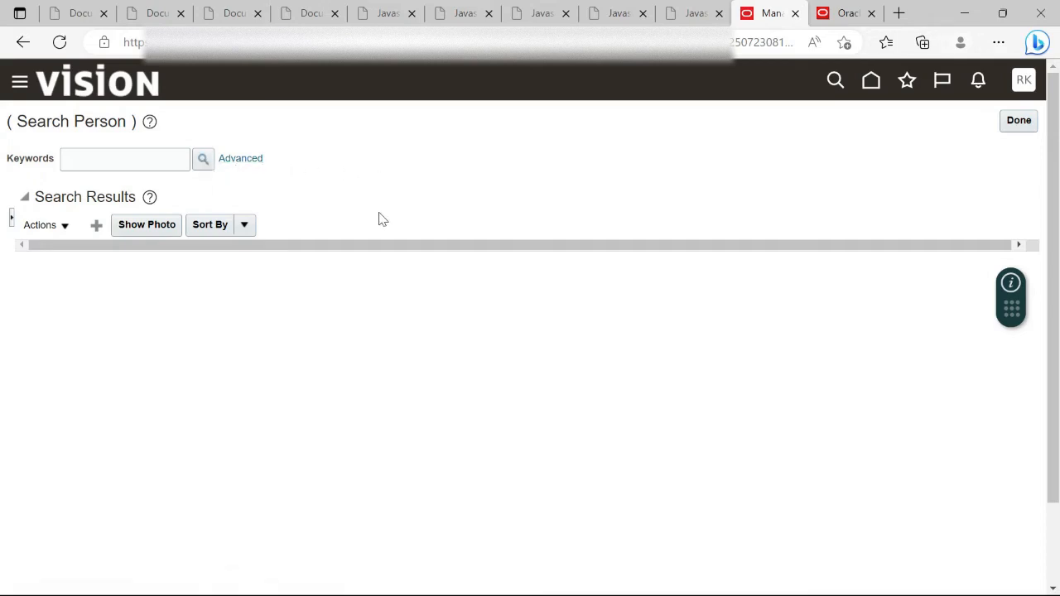
Start a new user and enter the last name and first name
{"action": "left_click", "coordinate": [97, 229]}
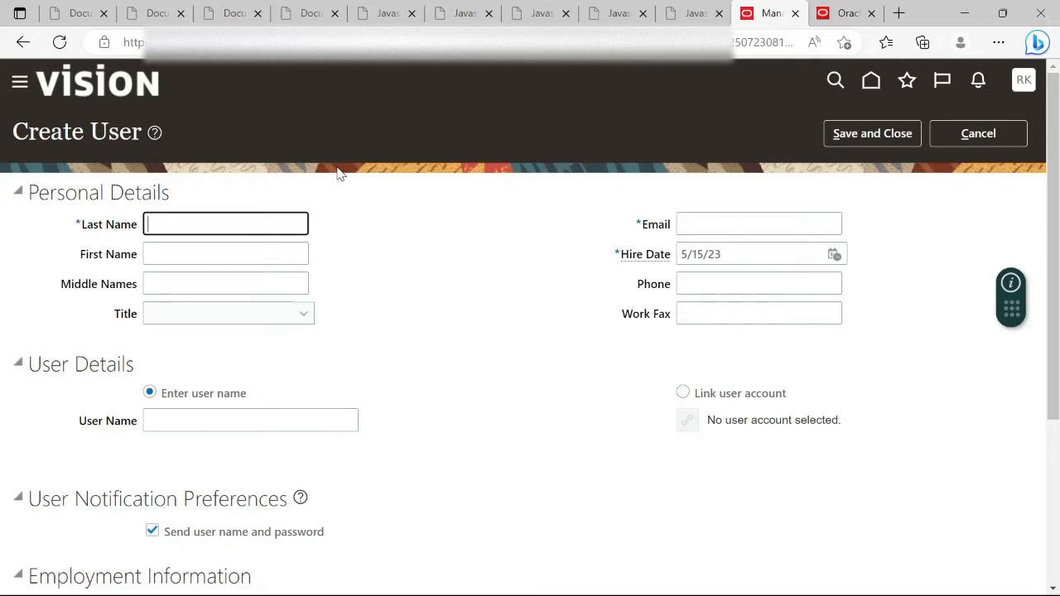
{"action": "key", "text": "Tab"}
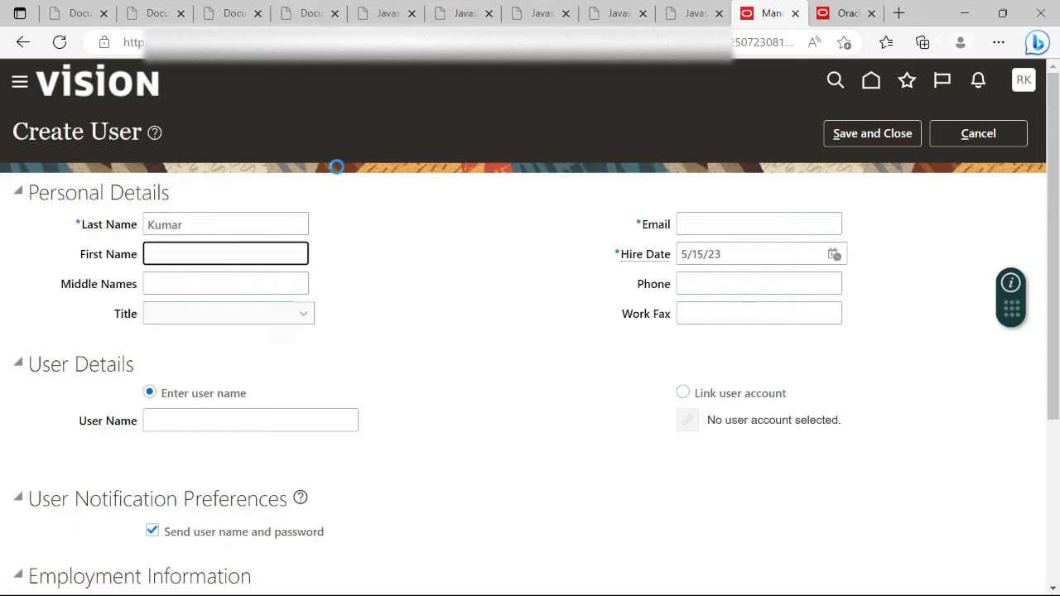
Enter the user's e-mail address and set the Hire Date to 5/14/23
{"action": "left_click", "coordinate": [728, 225]}
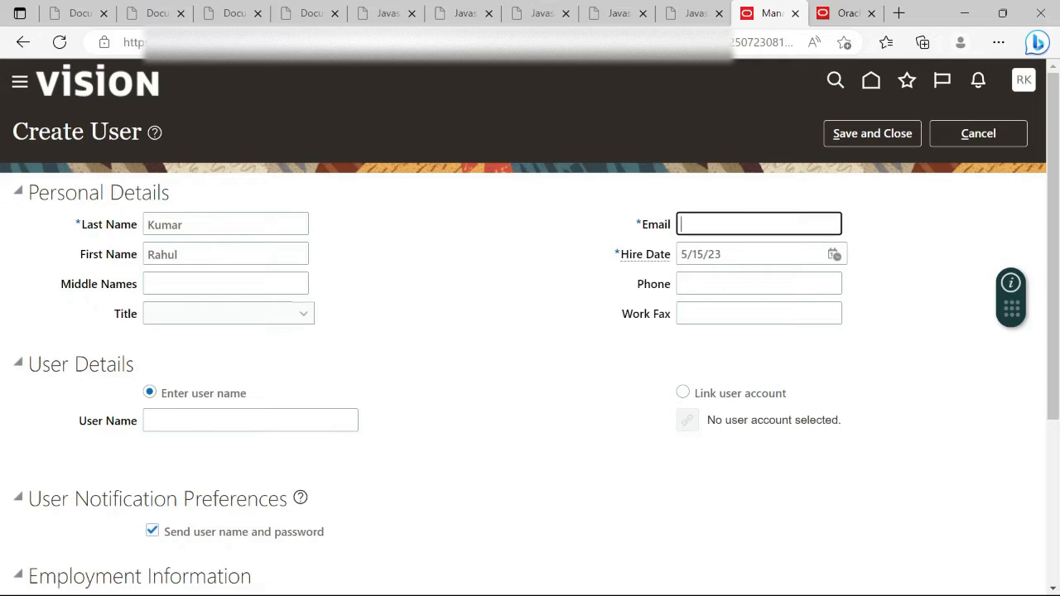
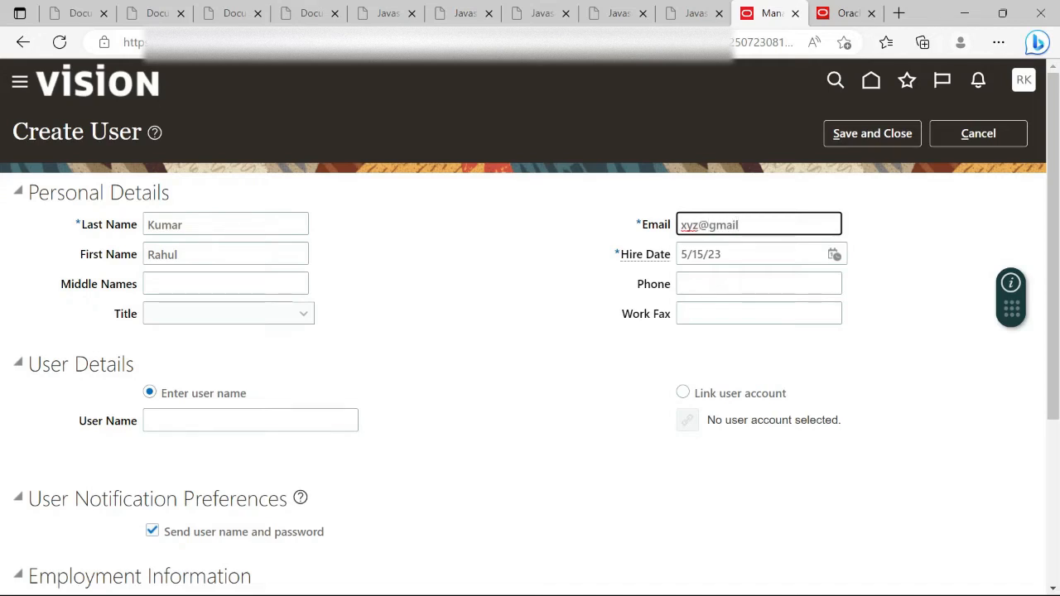
{"action": "left_click", "coordinate": [833, 253]}
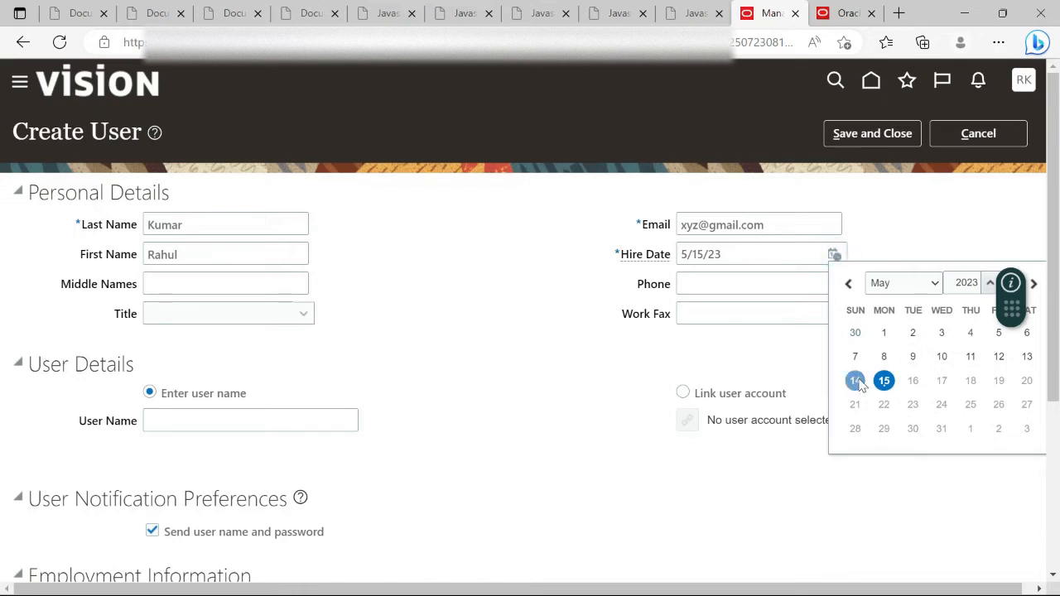
{"action": "left_click", "coordinate": [856, 381]}
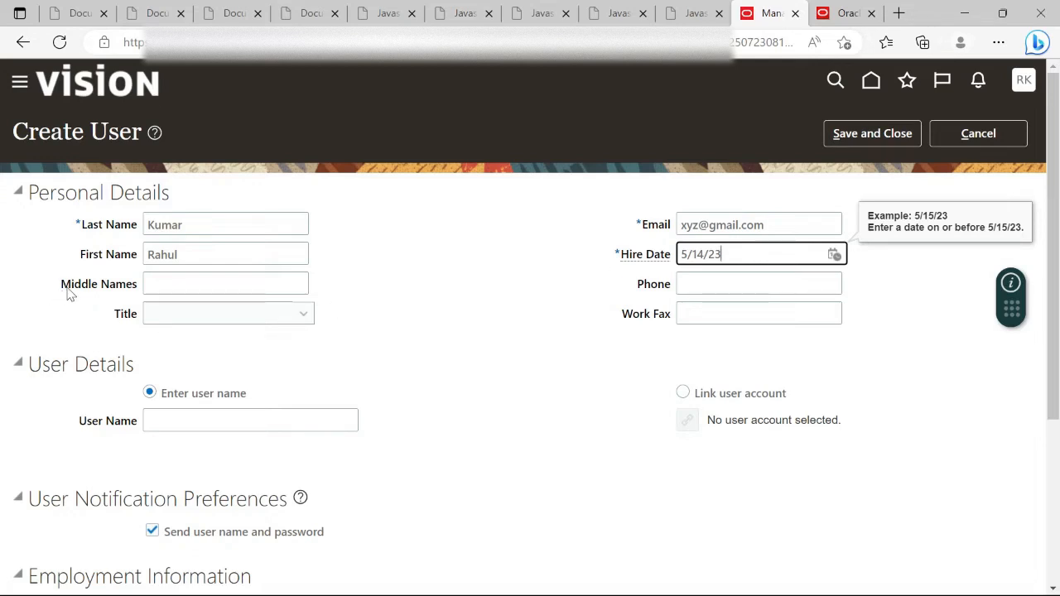
Set the Title to Mr. and enter the new user's user name
{"action": "left_click", "coordinate": [303, 315]}
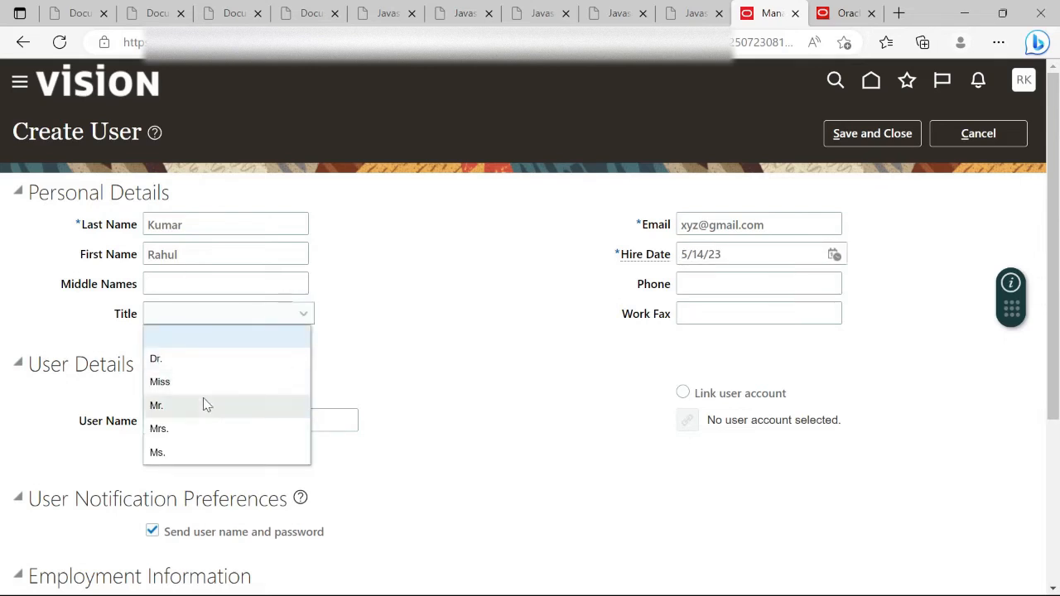
{"action": "left_click", "coordinate": [206, 405]}
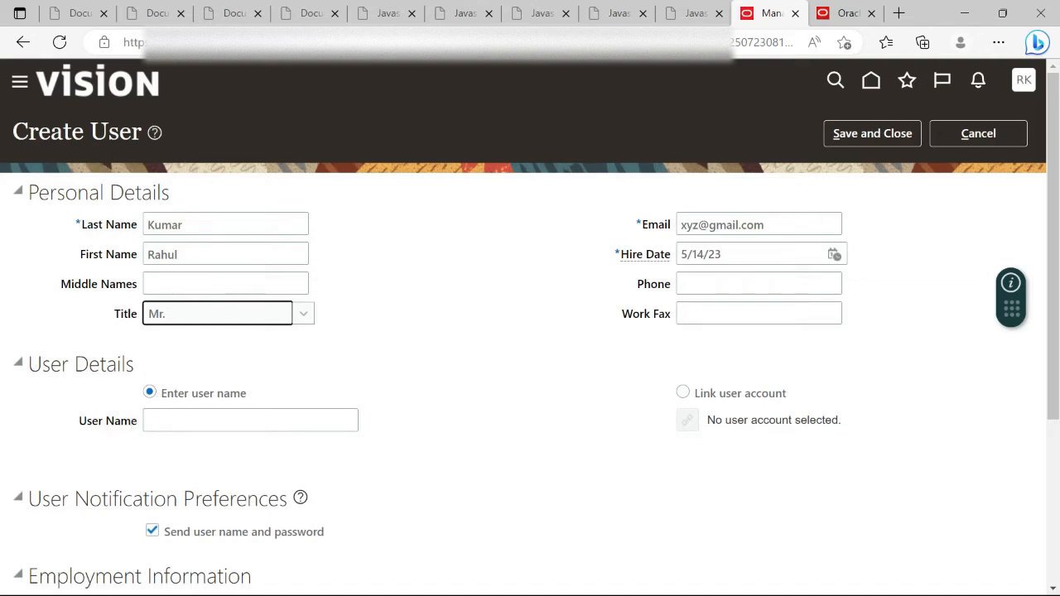
{"action": "left_click", "coordinate": [180, 421]}
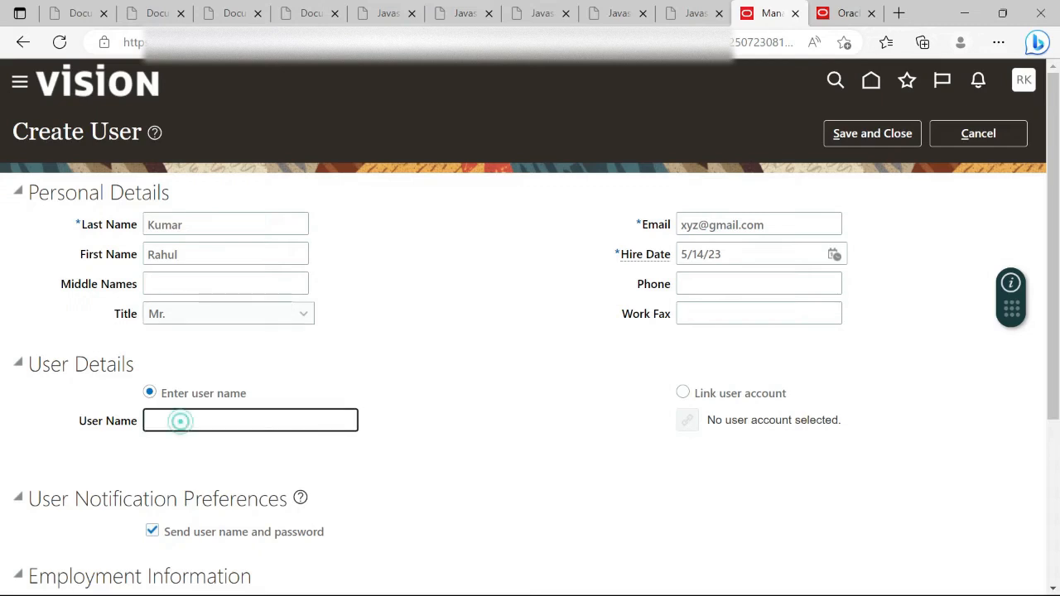
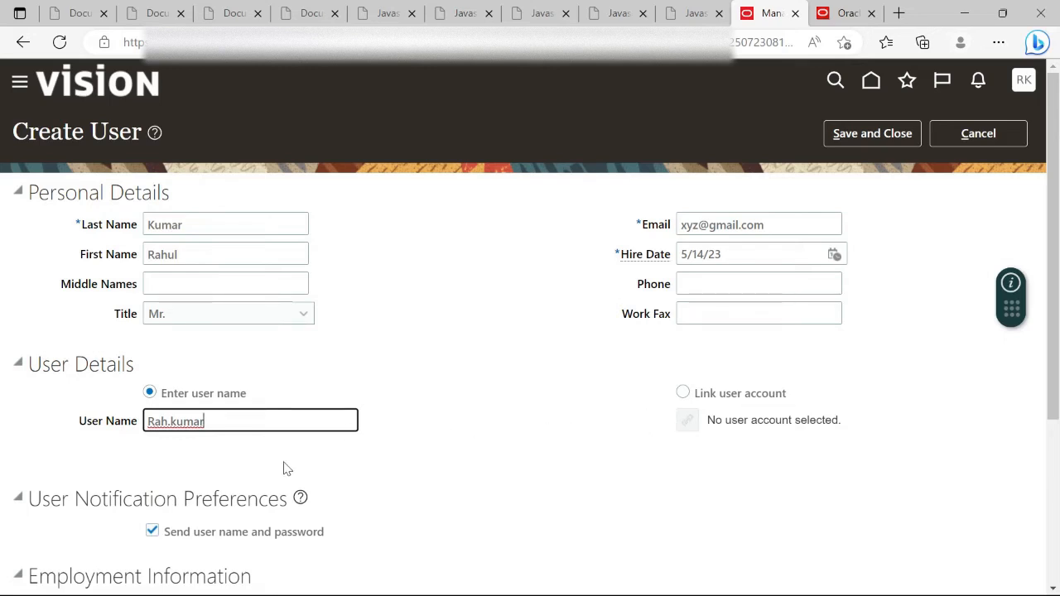
Set Person Type Employee, Legal Employer UK Legal Entity and Business Unit Argentina Business Unit
{"action": "scroll", "coordinate": [273, 472], "scroll_direction": "down", "scroll_amount": 3}
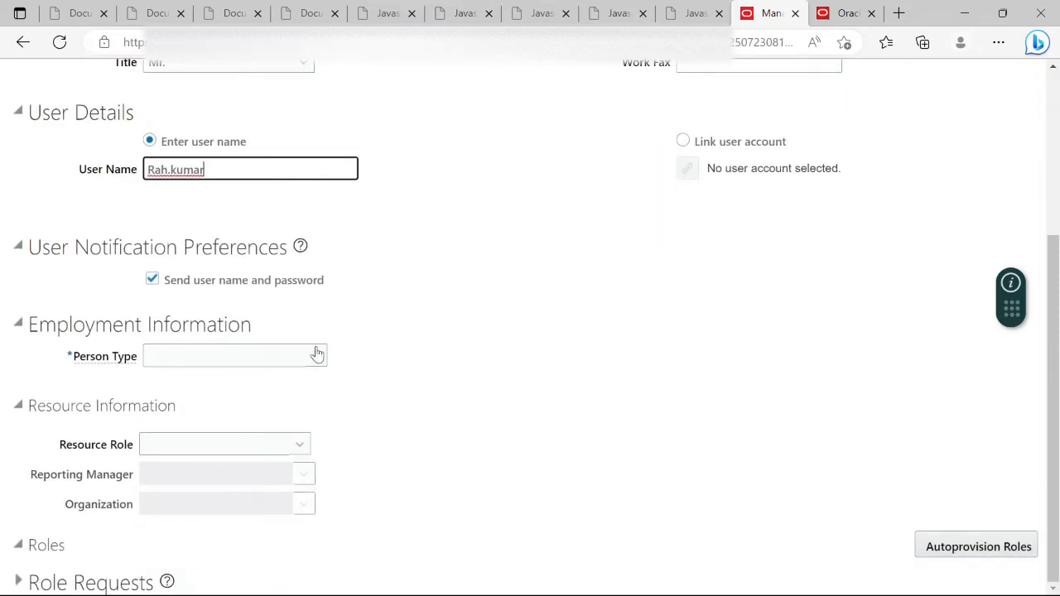
{"action": "left_click", "coordinate": [318, 354]}
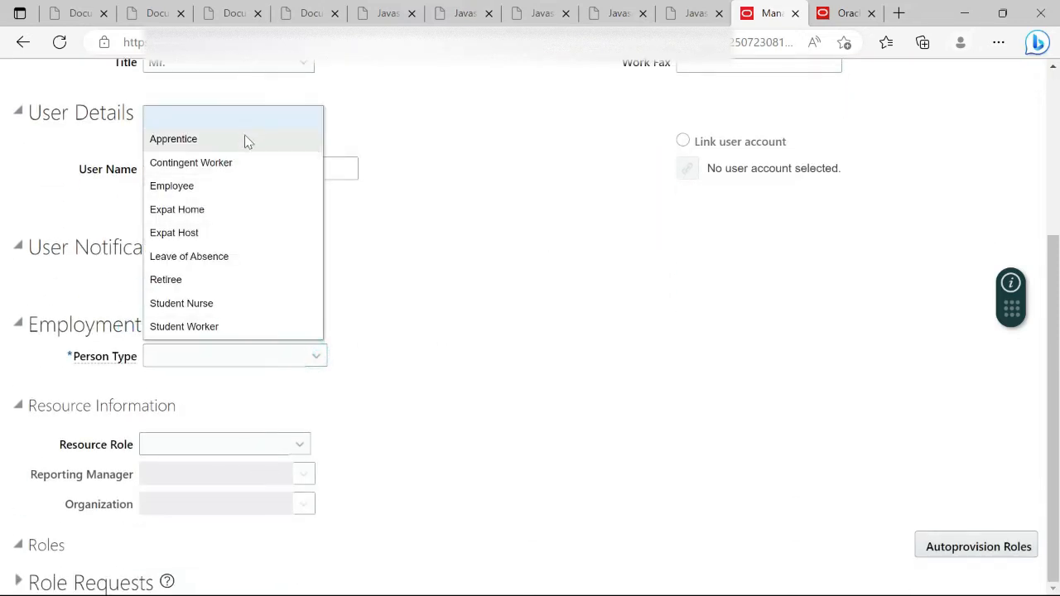
{"action": "left_click", "coordinate": [246, 194]}
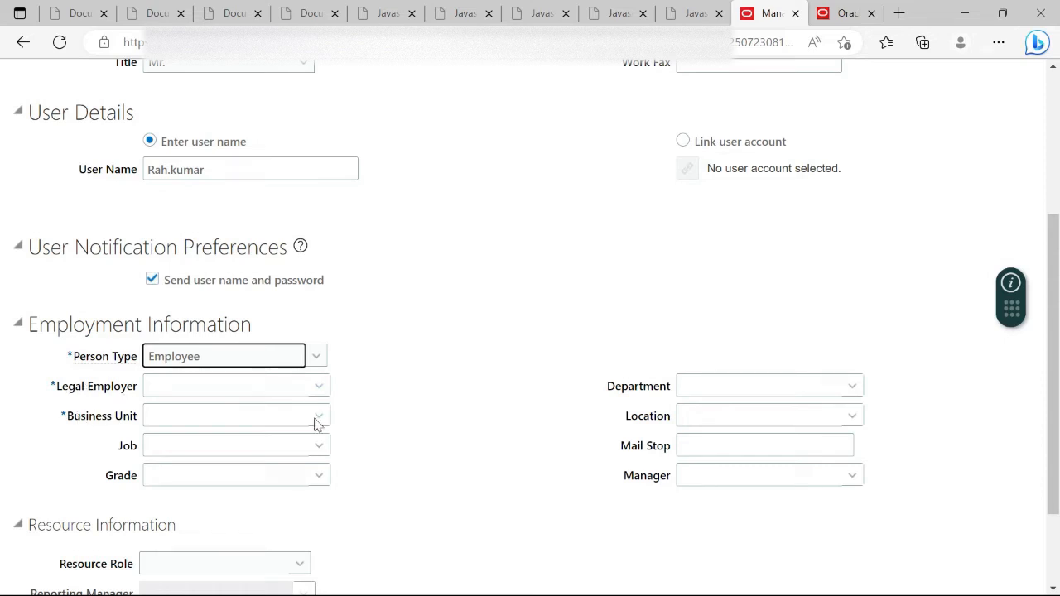
{"action": "left_click", "coordinate": [318, 386]}
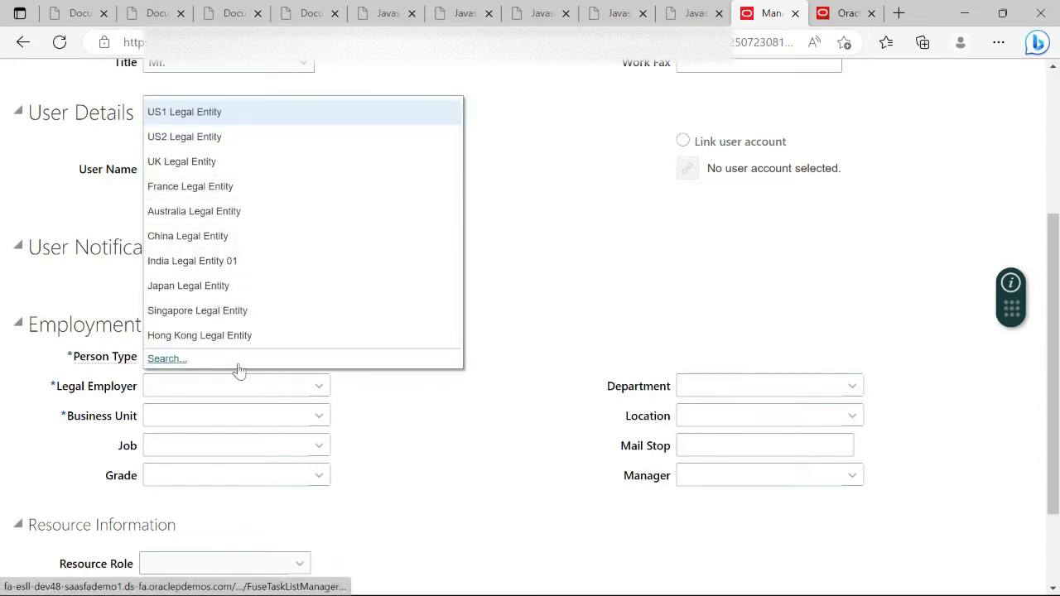
{"action": "left_click", "coordinate": [247, 171]}
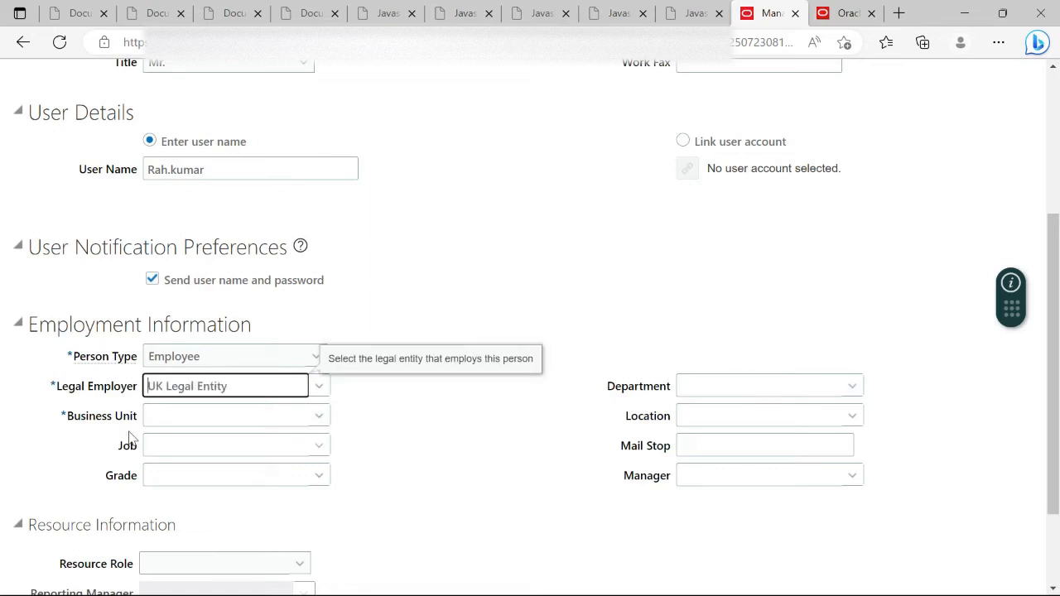
{"action": "left_click", "coordinate": [315, 416]}
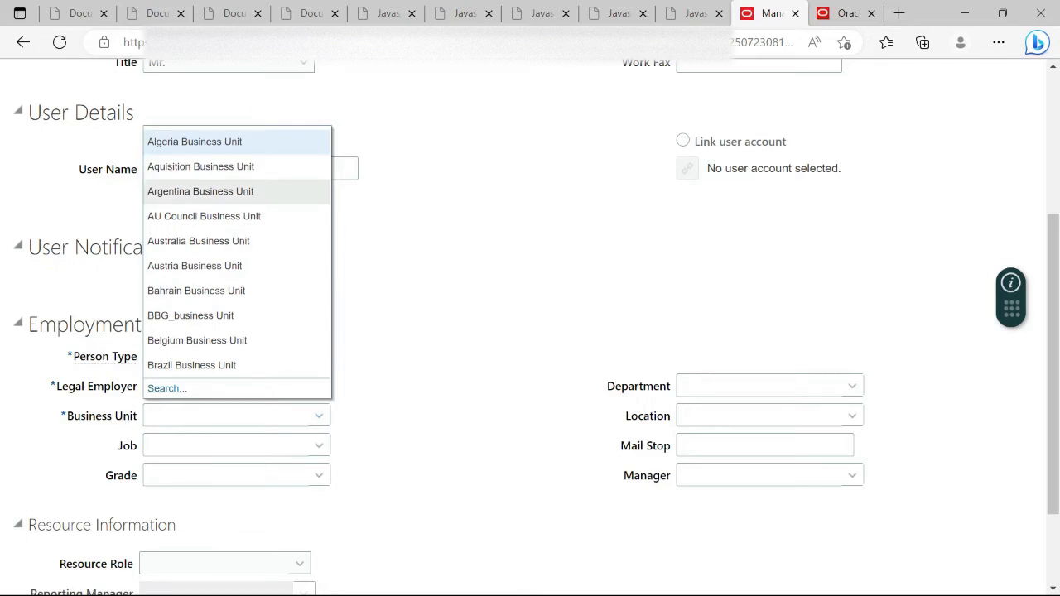
{"action": "left_click", "coordinate": [250, 191]}
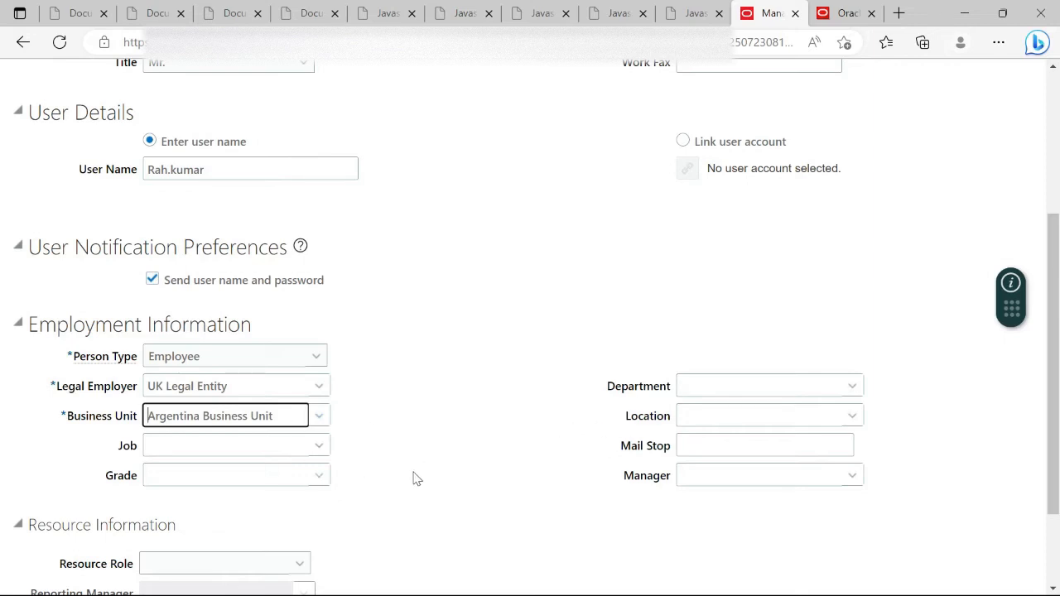
Reopen the Roles section and autoprovision roles for the new user
{"action": "scroll", "coordinate": [417, 479], "scroll_direction": "down", "scroll_amount": 3}
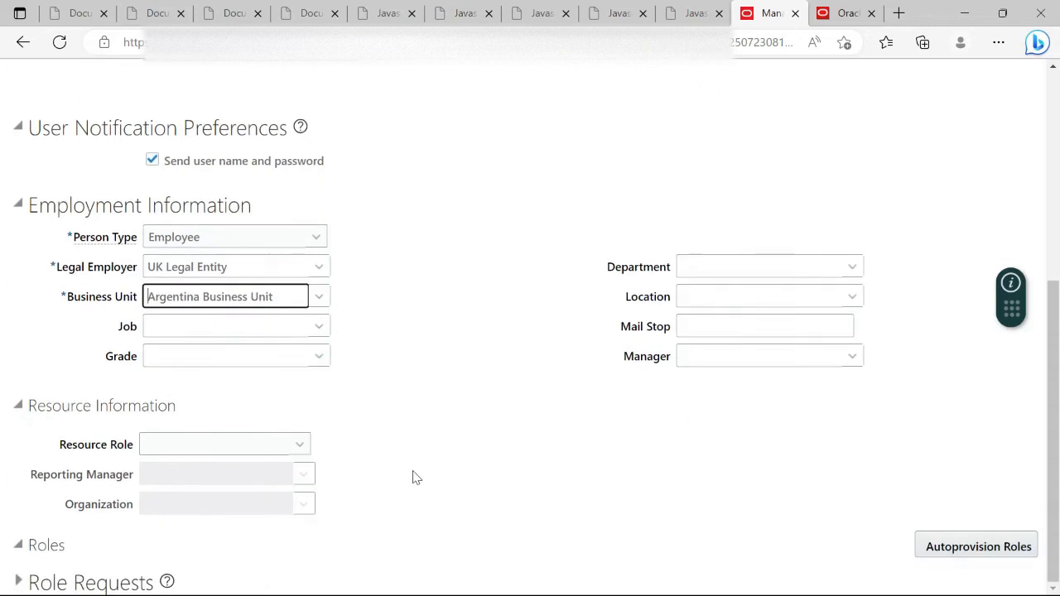
{"action": "left_click", "coordinate": [17, 547]}
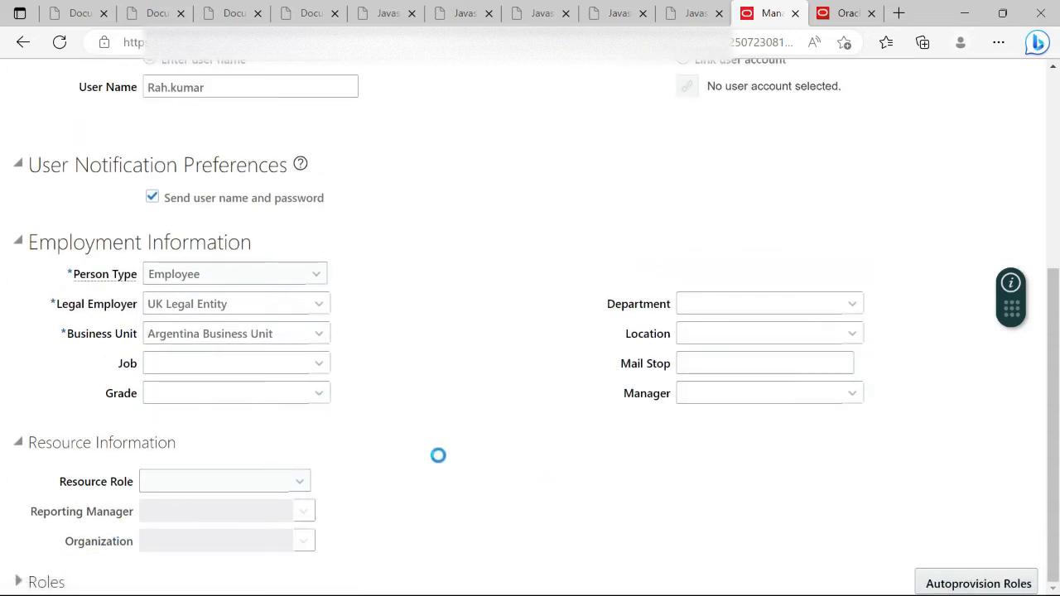
{"action": "left_click", "coordinate": [19, 582]}
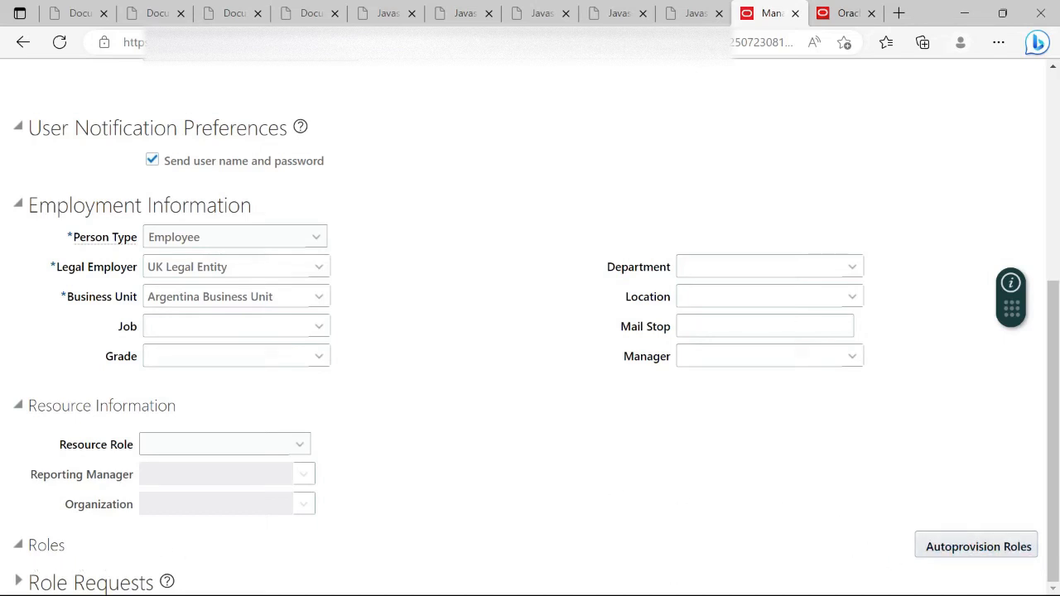
{"action": "left_click", "coordinate": [972, 548]}
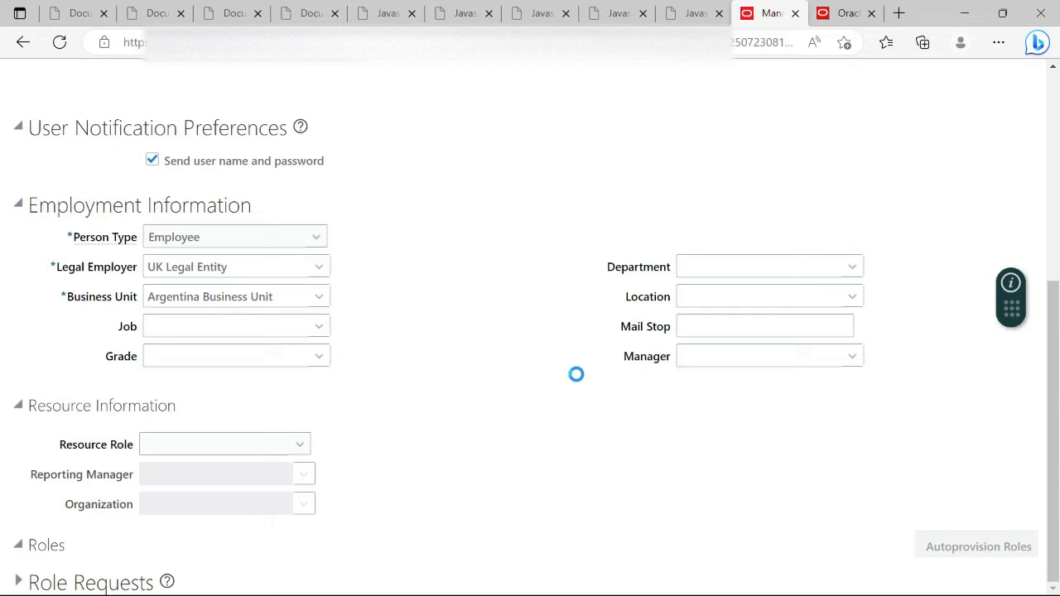
Switch to the home page tab and show the Tools apps
{"action": "left_click", "coordinate": [828, 13]}
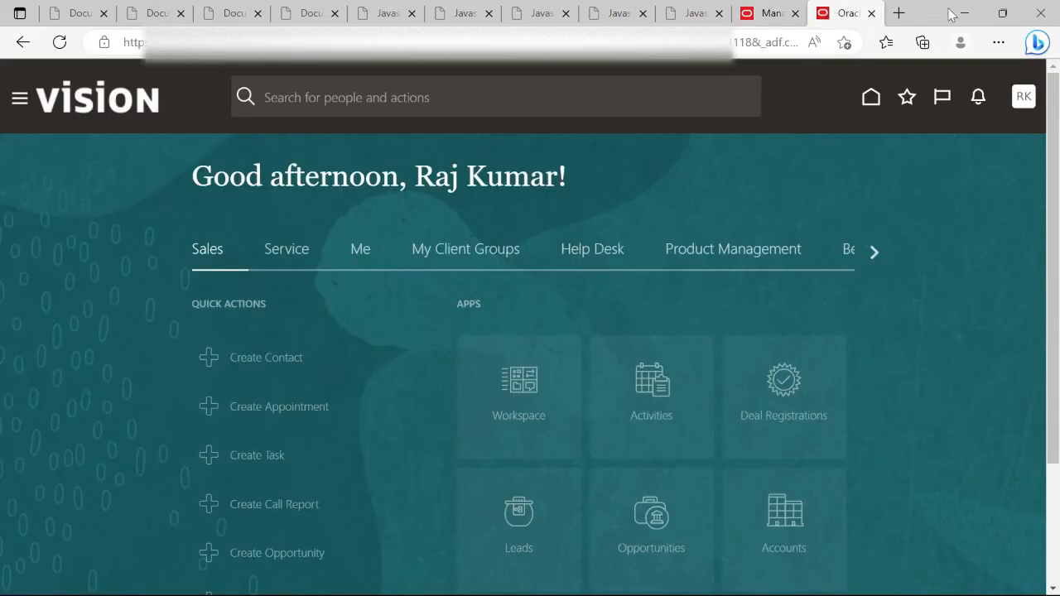
{"action": "left_click", "coordinate": [870, 249]}
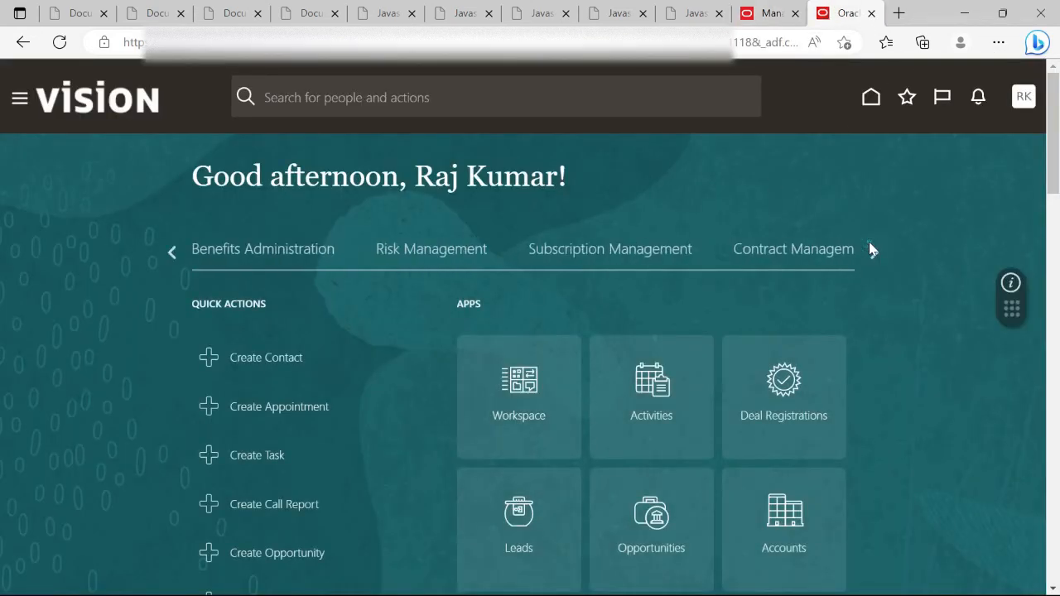
{"action": "left_click", "coordinate": [870, 249]}
{"action": "left_click", "coordinate": [869, 249]}
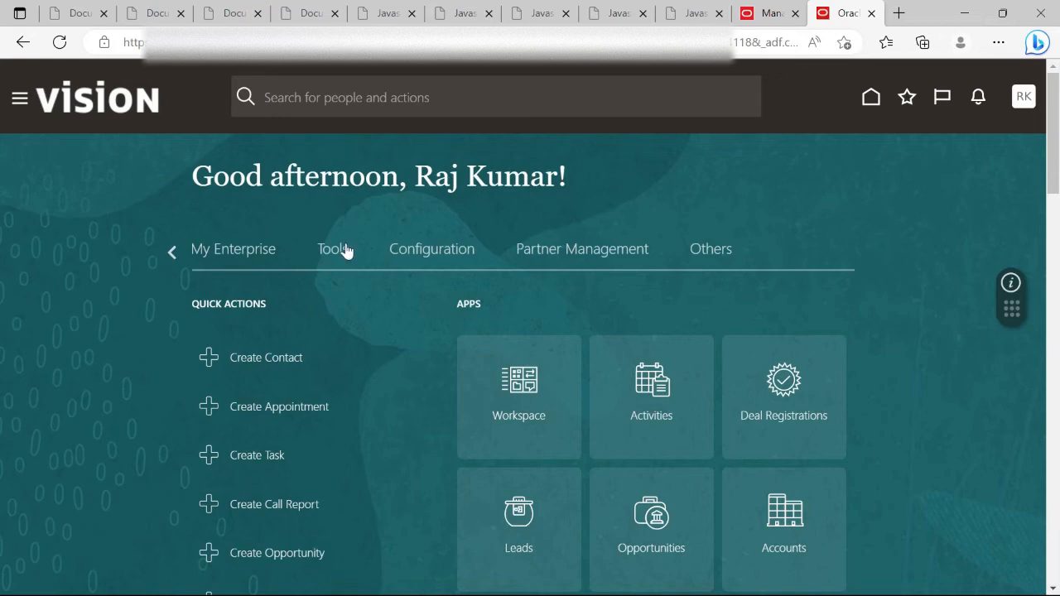
{"action": "left_click", "coordinate": [346, 251]}
{"action": "scroll", "coordinate": [712, 348], "scroll_direction": "down", "scroll_amount": 4}
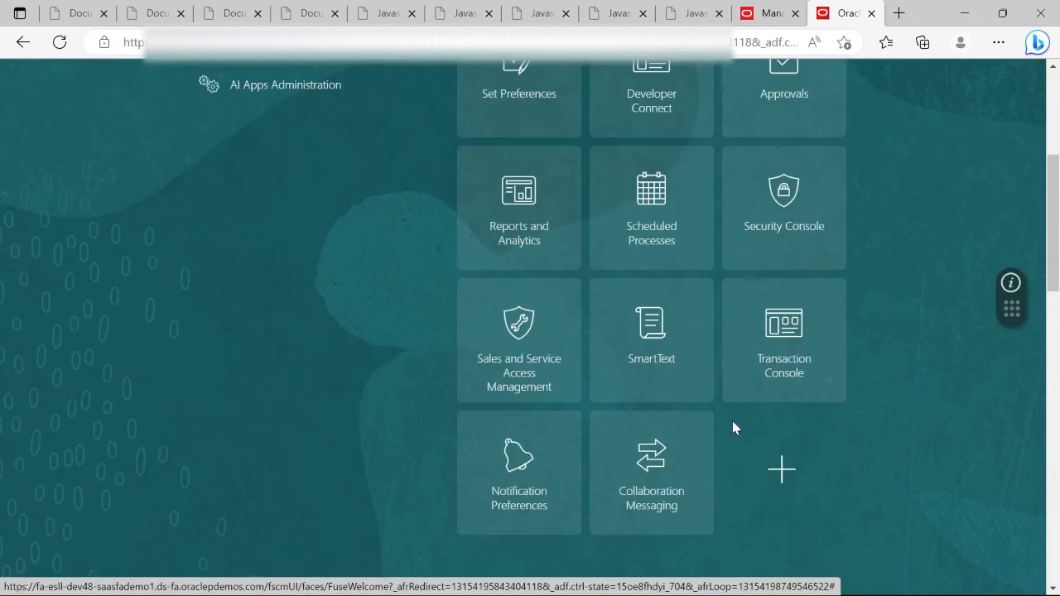
Open the Security Console, dismiss the import warning, and go to the user accounts list
{"action": "left_click", "coordinate": [784, 204]}
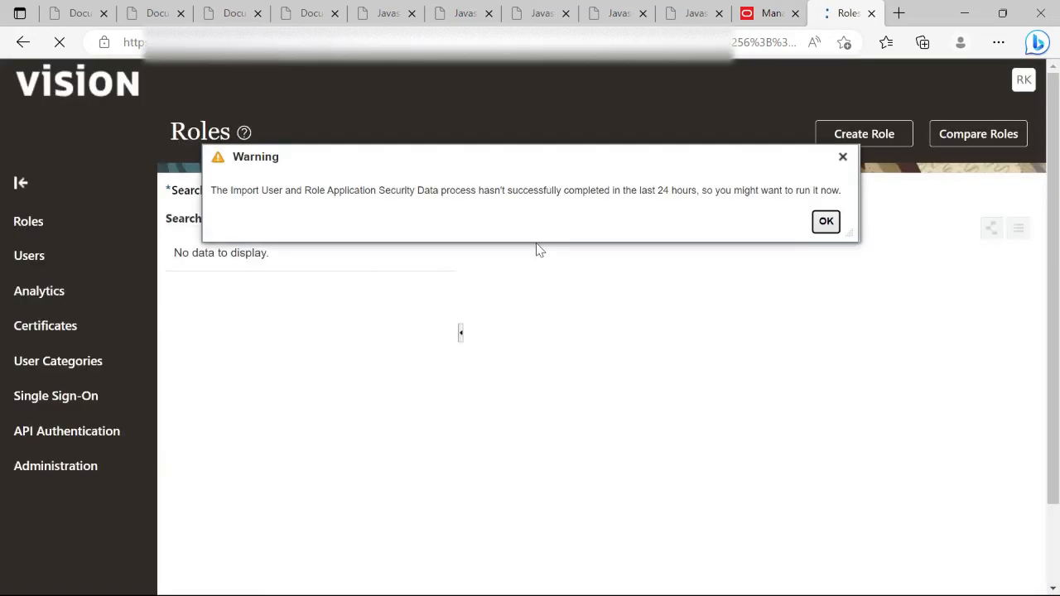
{"action": "left_click", "coordinate": [825, 222]}
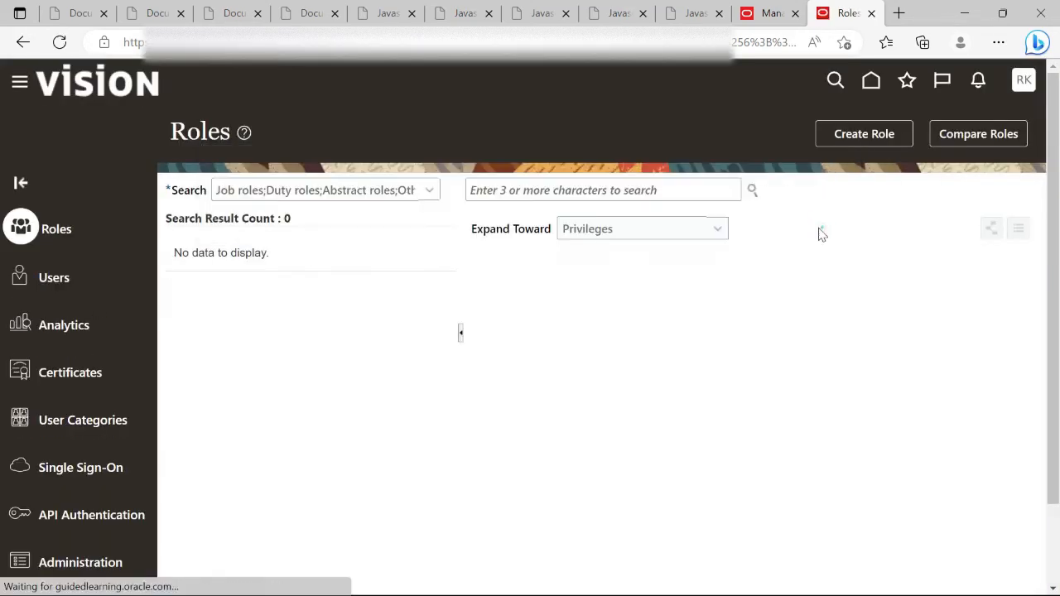
{"action": "left_click", "coordinate": [53, 278]}
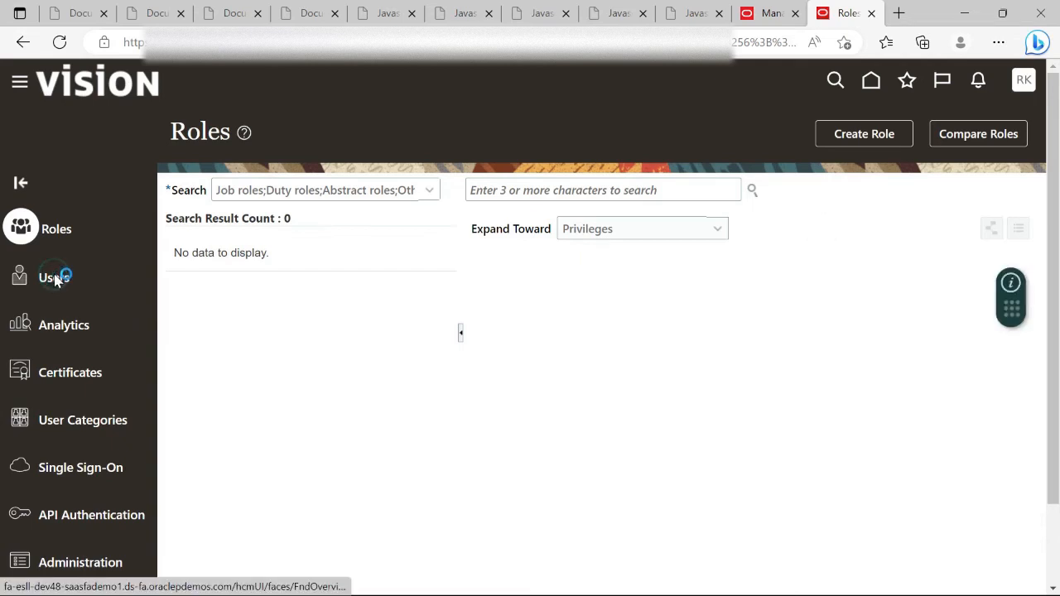
Search User Accounts for the new user name, find no match, and return to Create User
{"action": "left_click", "coordinate": [586, 193]}
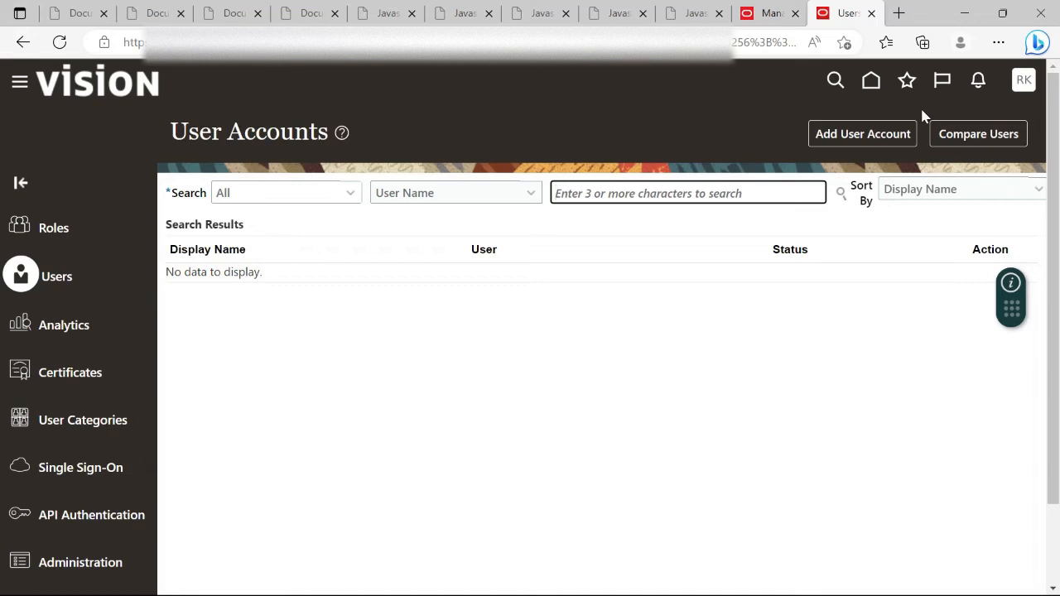
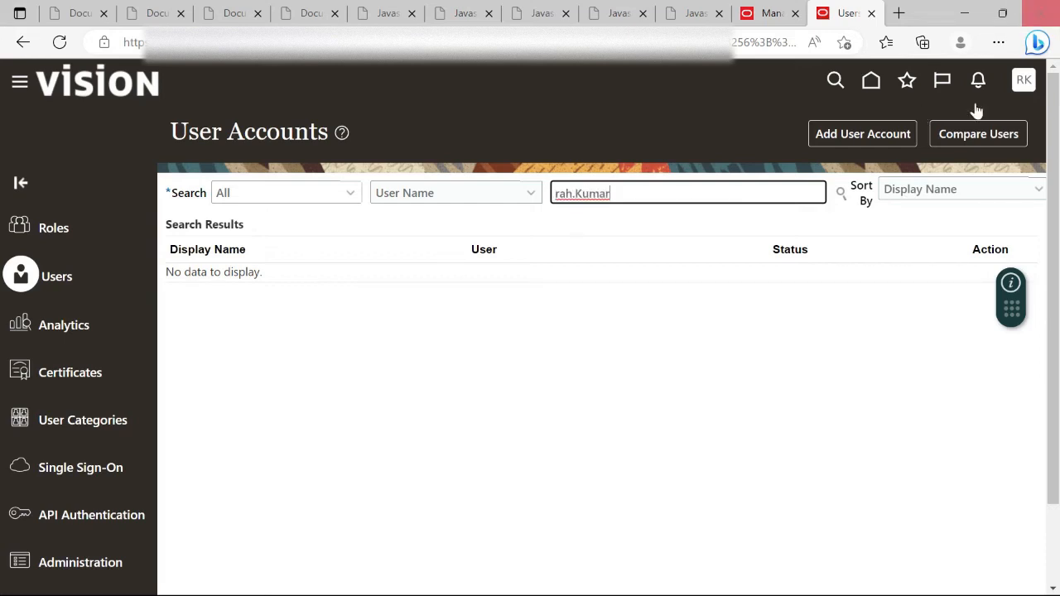
{"action": "left_click", "coordinate": [841, 195]}
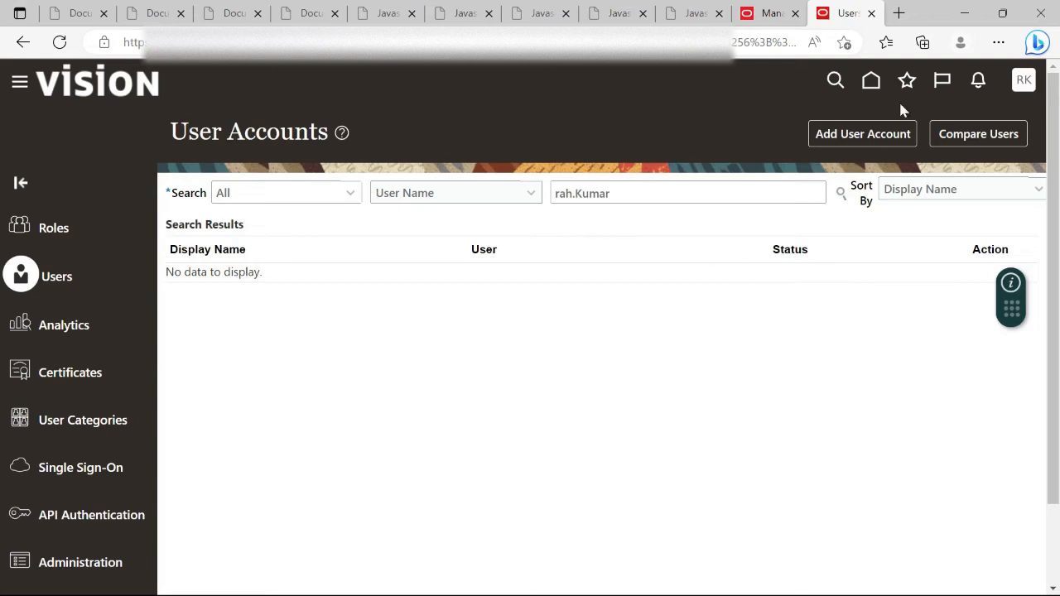
{"action": "left_click", "coordinate": [758, 13]}
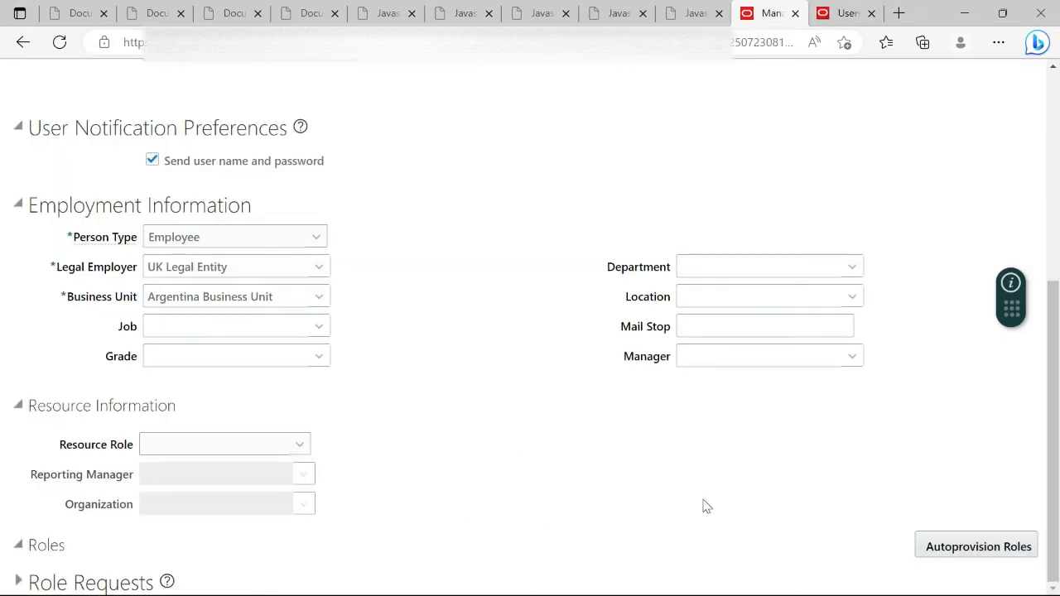
Save and close the new user record, then return to the User Accounts tab
{"action": "scroll", "coordinate": [704, 505], "scroll_direction": "up", "scroll_amount": 5}
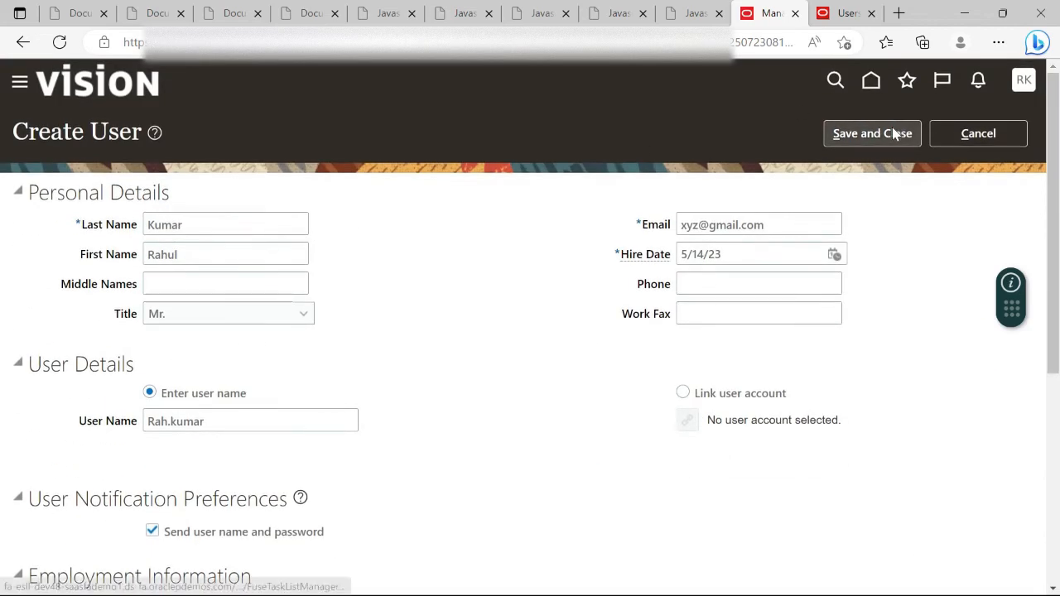
{"action": "left_click", "coordinate": [893, 129]}
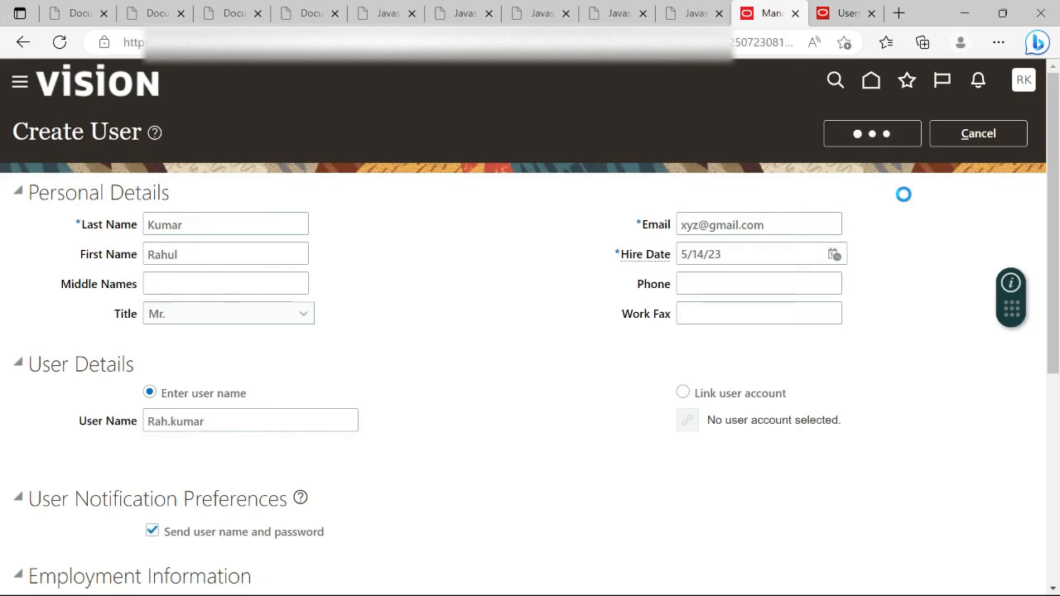
{"action": "left_click", "coordinate": [840, 12]}
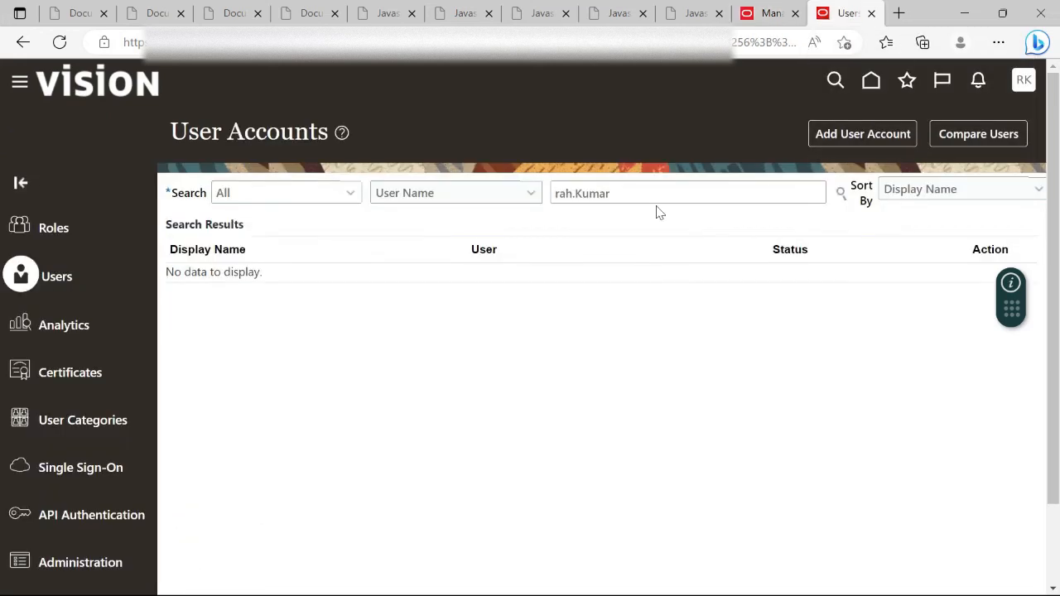
Rerun the User Accounts search to confirm the new account is Active and unlocked
{"action": "left_click", "coordinate": [844, 195]}
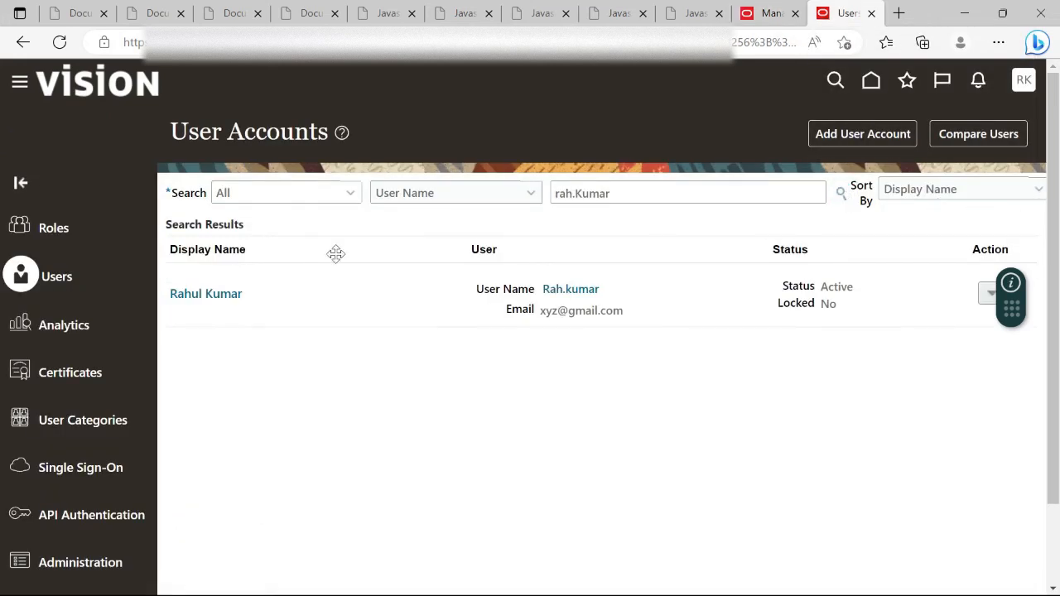
{"action": "left_click", "coordinate": [818, 137]}
{"action": "left_click", "coordinate": [778, 15]}
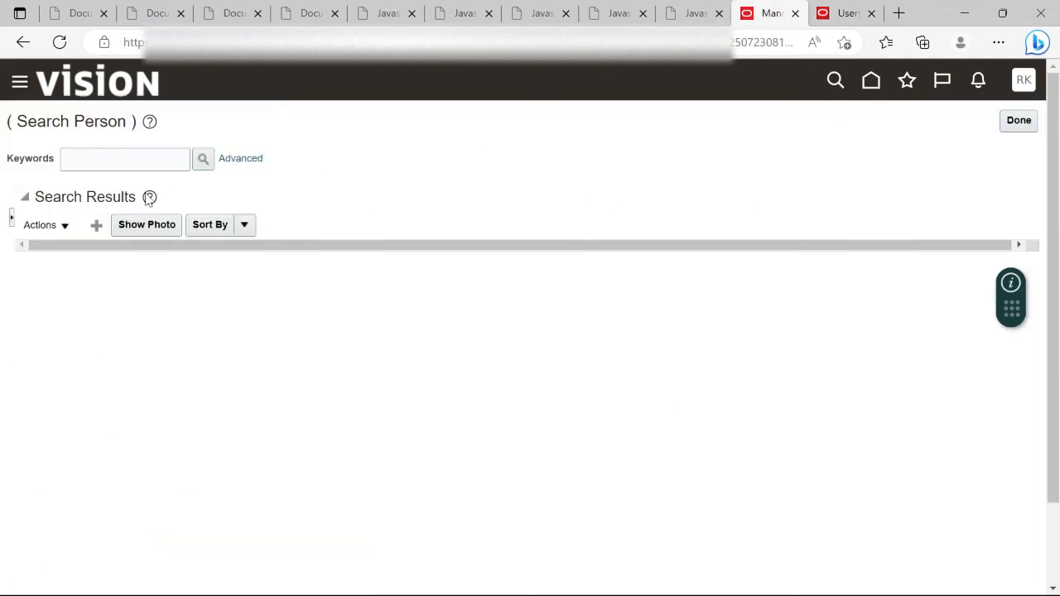
Search persons by the new user's first name to confirm the person record with e-mail exists
{"action": "left_click", "coordinate": [121, 163]}
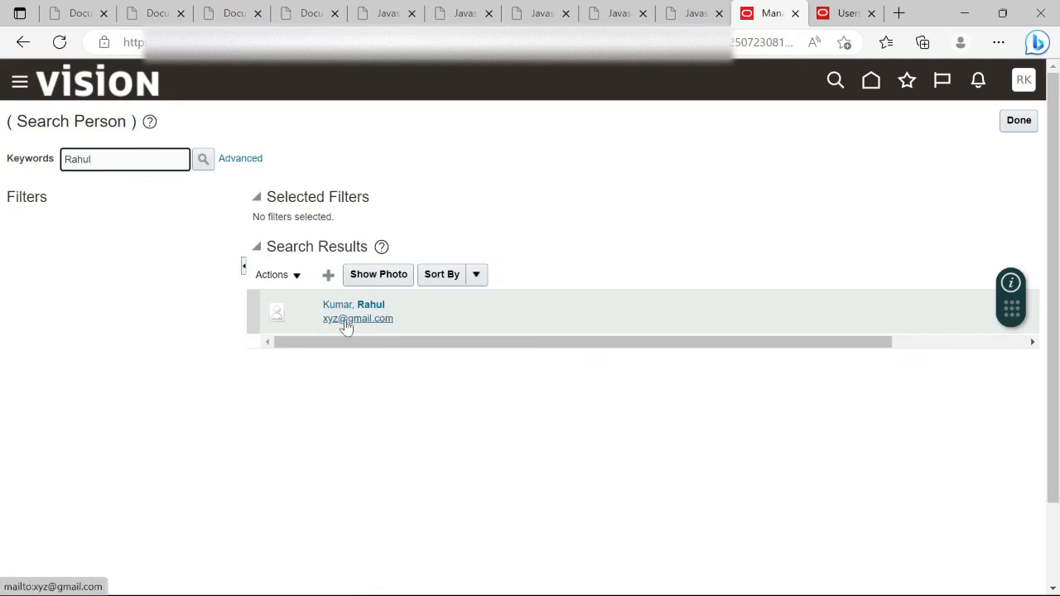
{"action": "left_click", "coordinate": [842, 10]}
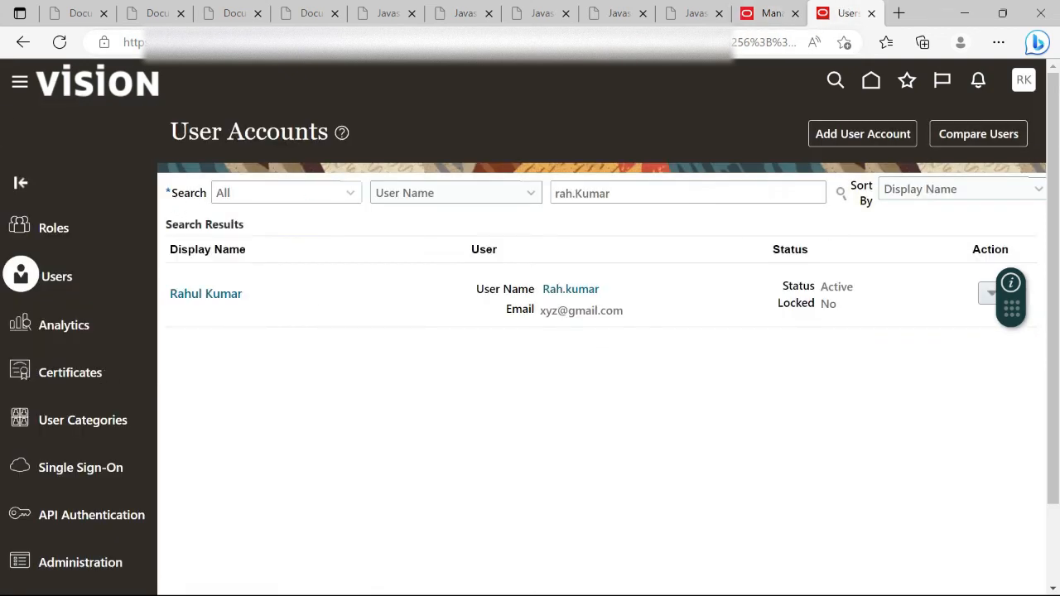
Open the new user's account details showing Active status, Argentina Business Unit and Employee role
{"action": "left_click", "coordinate": [221, 295]}
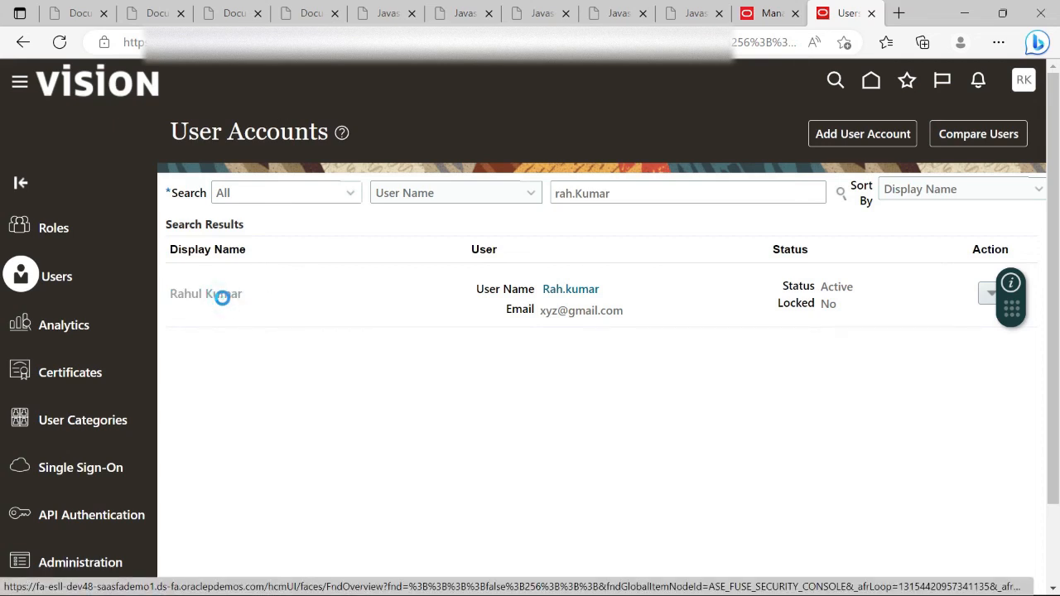